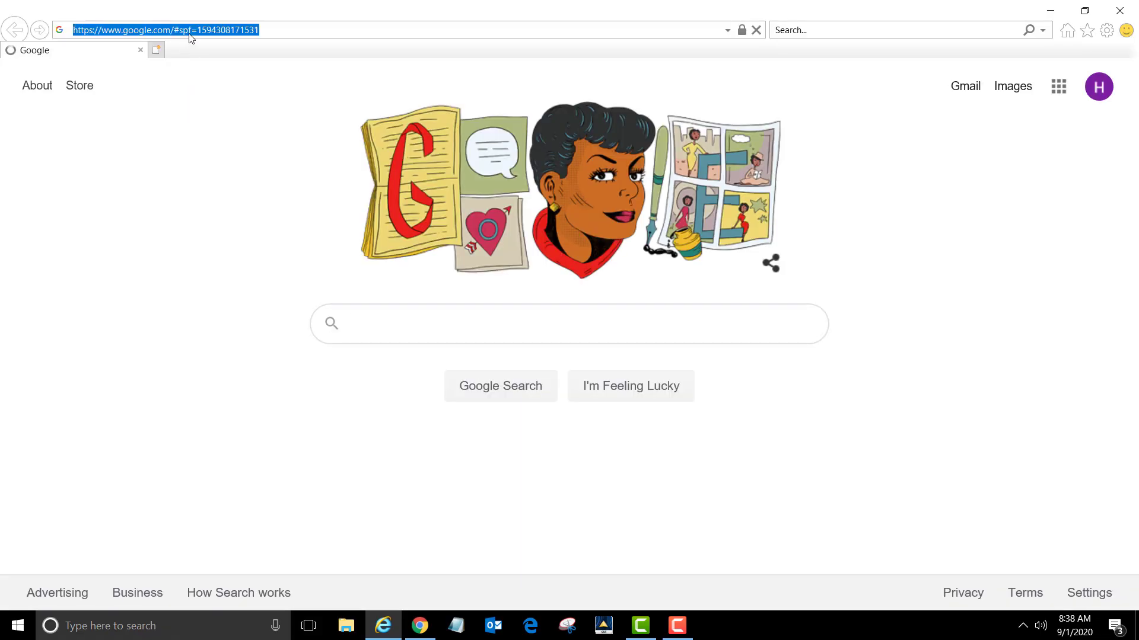
- Enter the web address us.hikvision.com in Internet Explorer
type("us")
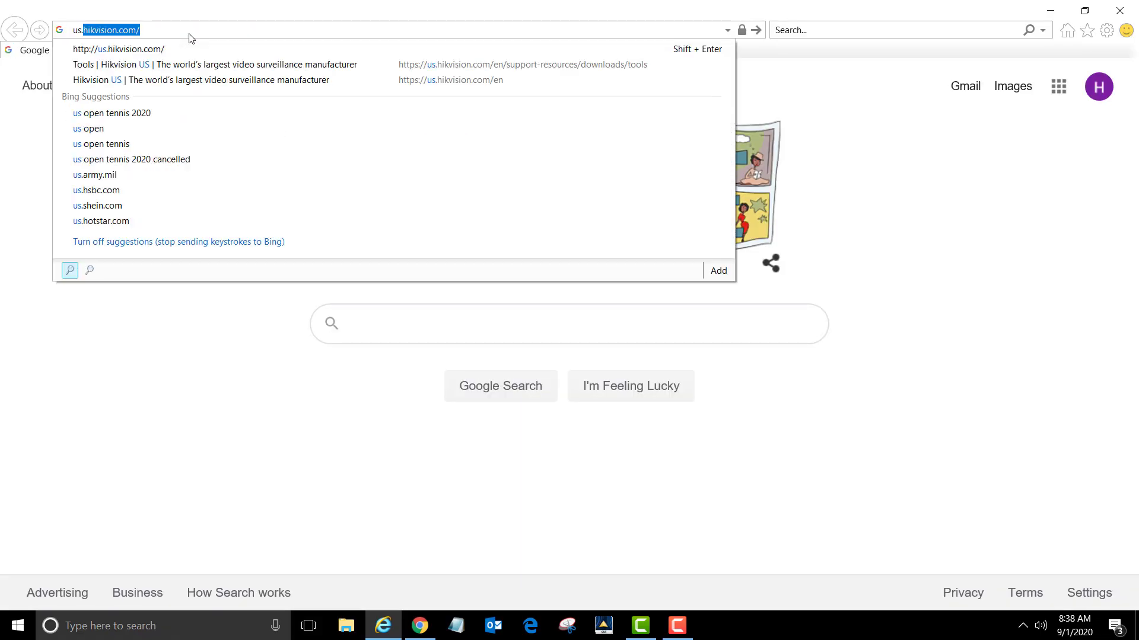
type(".hikvision.com/en")
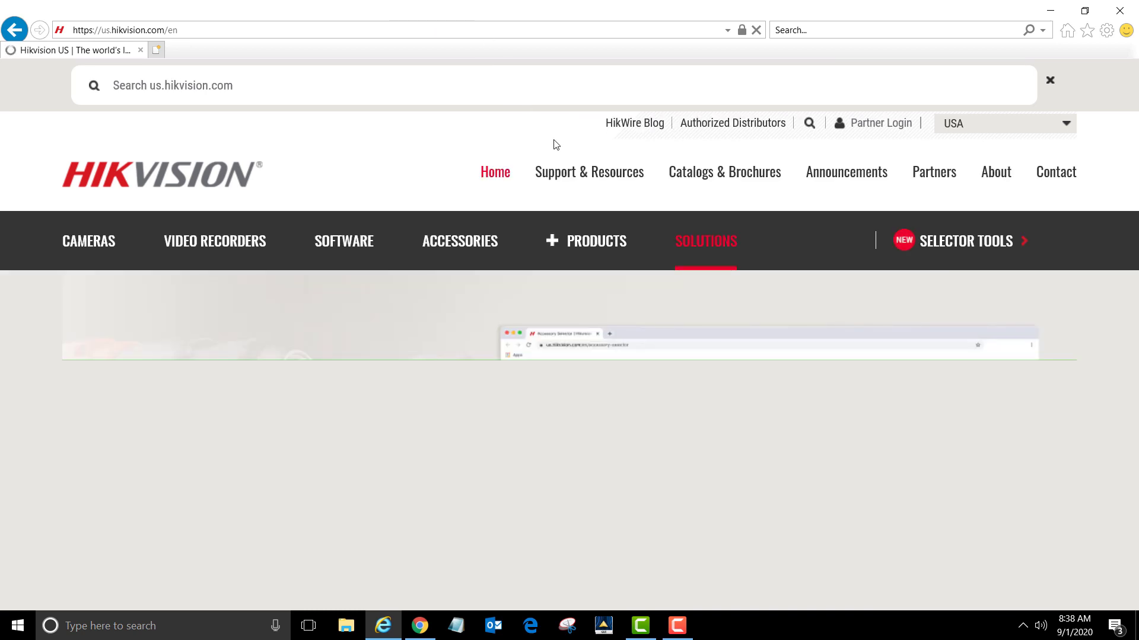
- Go to Support & Resources > Downloads > Tools and expand the SADP entry
mouse_move(555, 178)
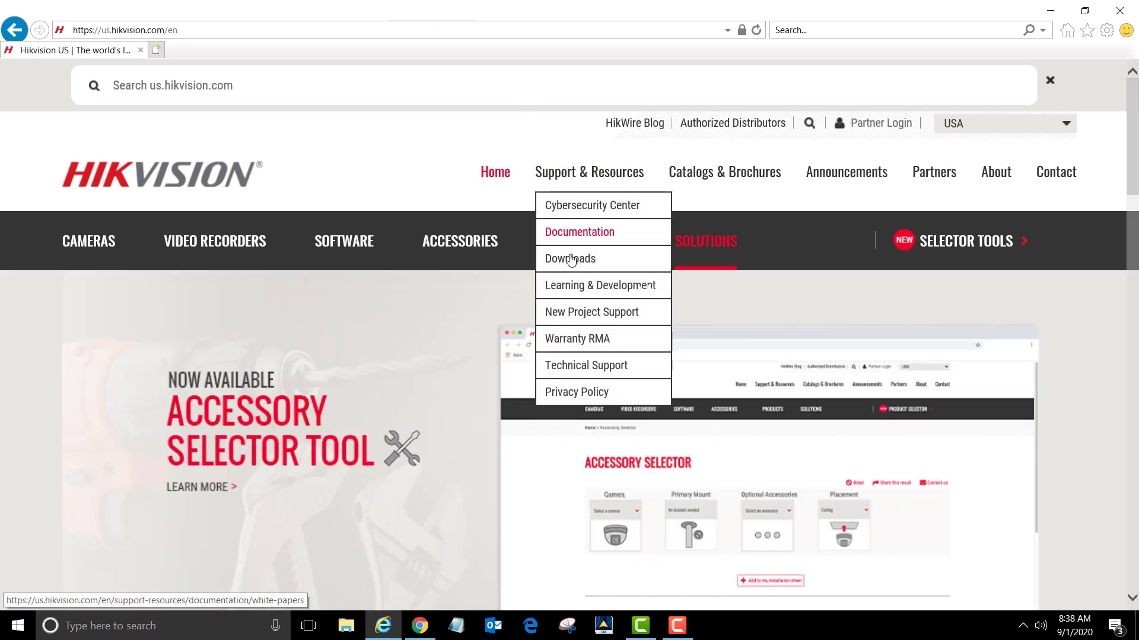
mouse_move(571, 262)
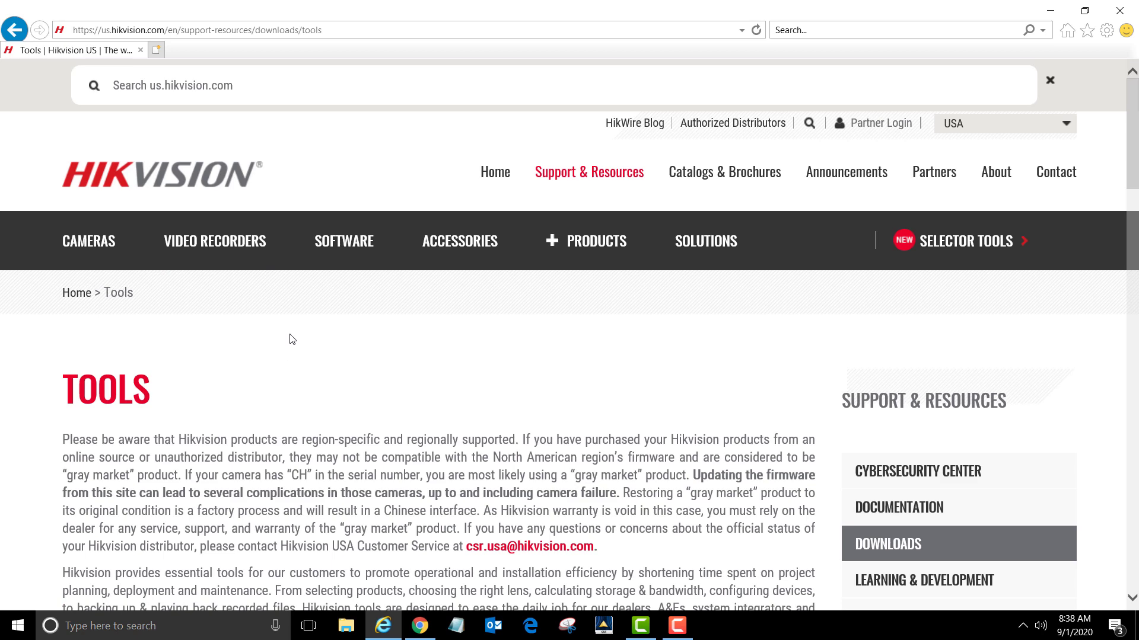
scroll(281, 343, "down", 8)
scroll(281, 194, "down", 10)
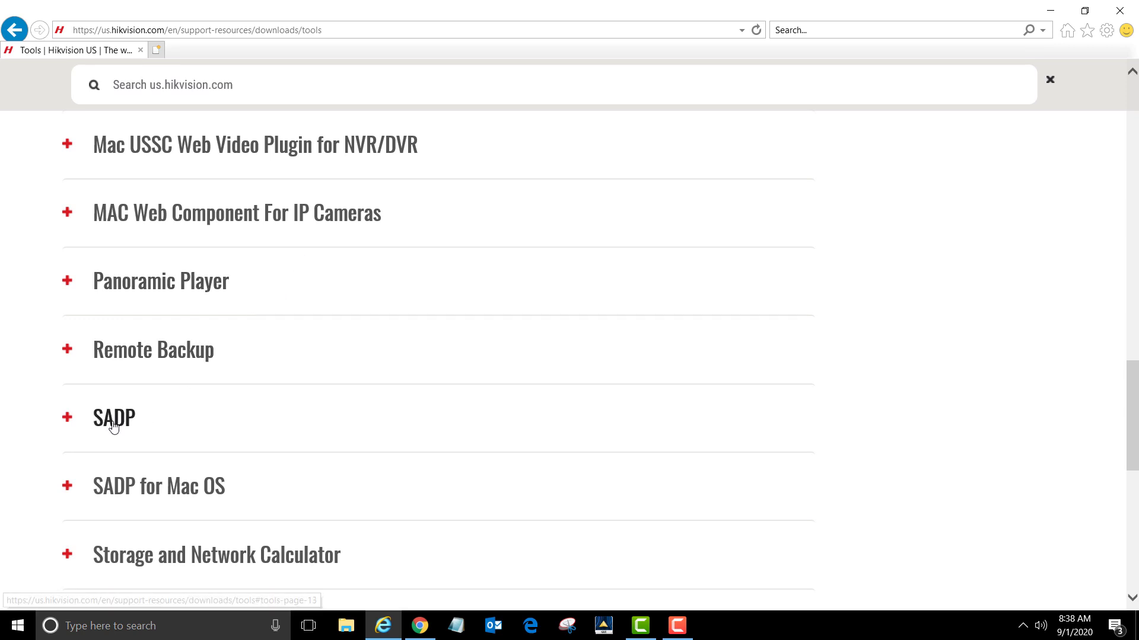
left_click(113, 424)
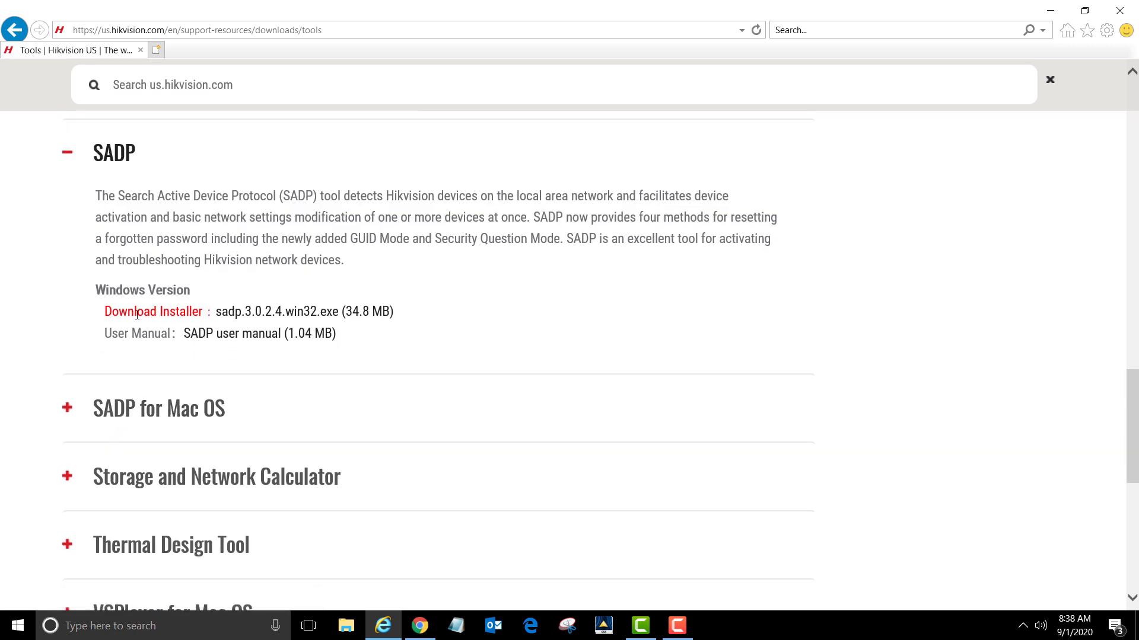
- Save the Windows installer sadptool_v3.0.2.4.zip and open the finished download
left_click(262, 312)
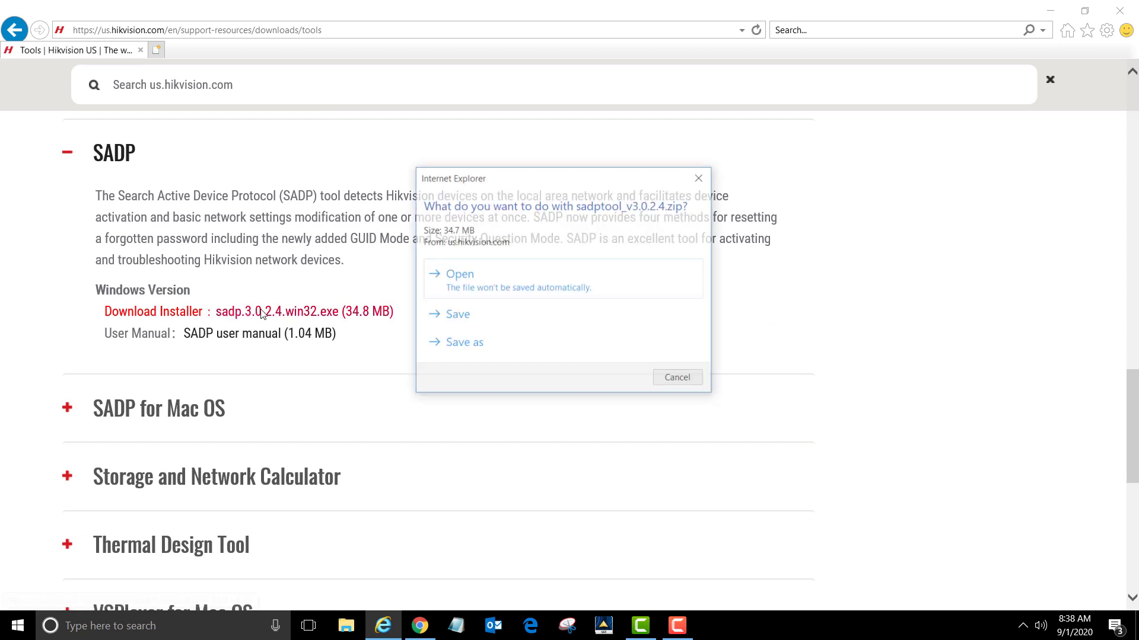
left_click(452, 318)
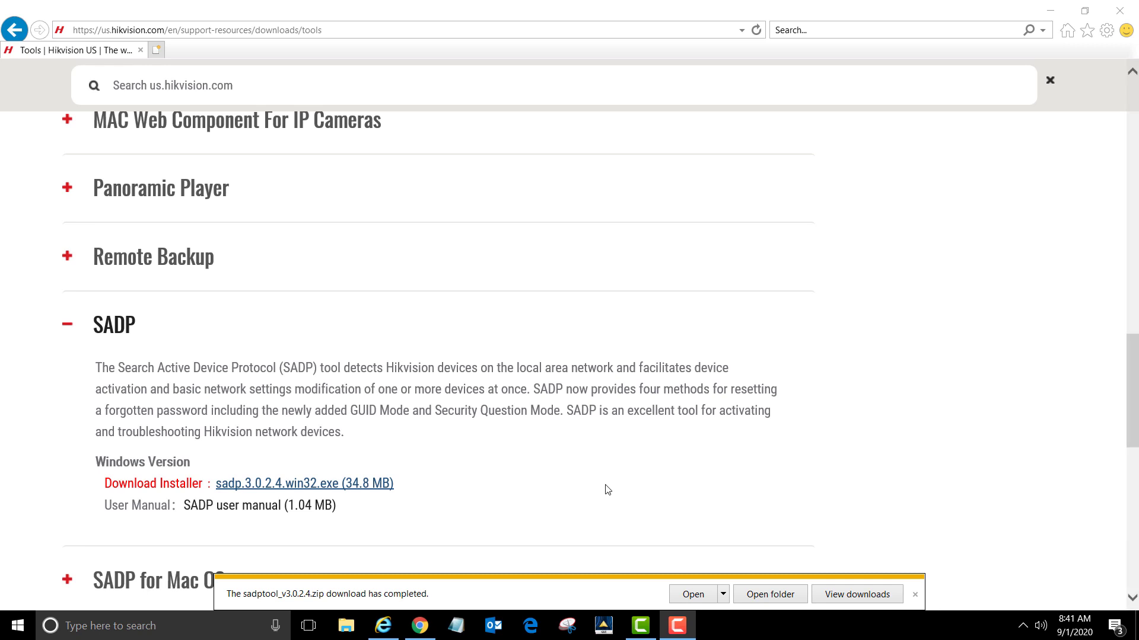
left_click(693, 594)
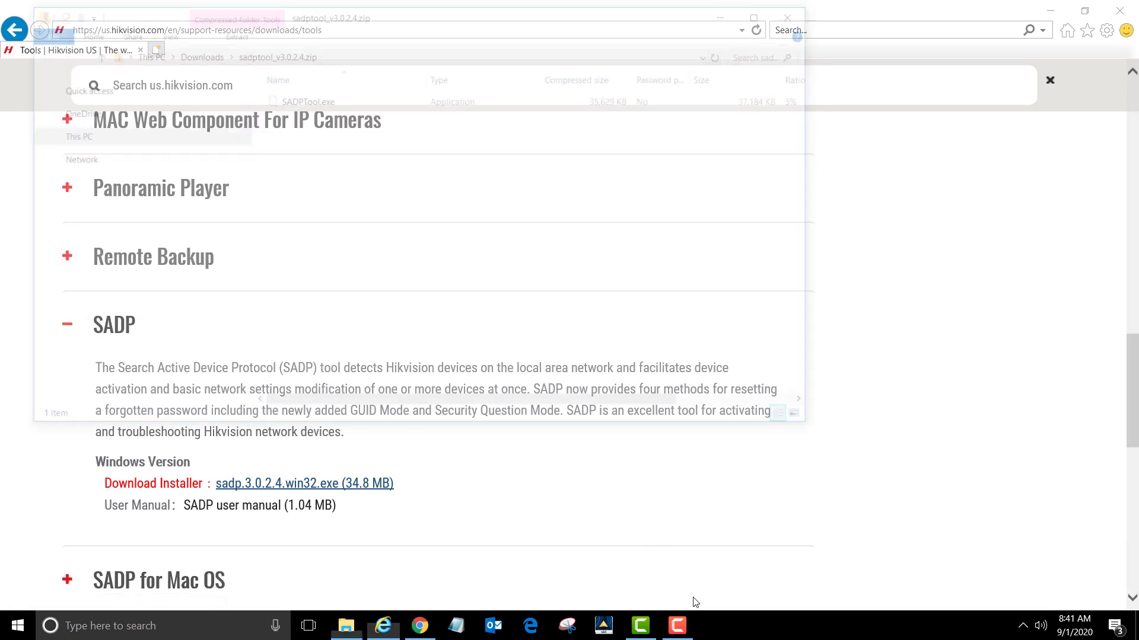
- Run SADPTool.exe from inside the downloaded sadptool zip
left_click(308, 104)
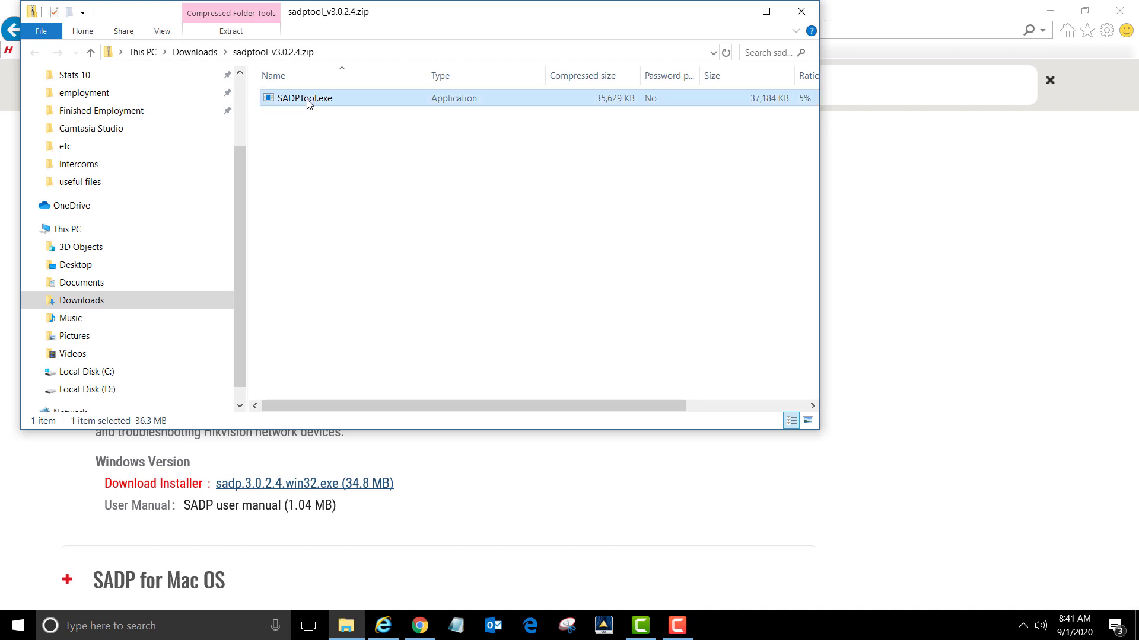
double_click(308, 104)
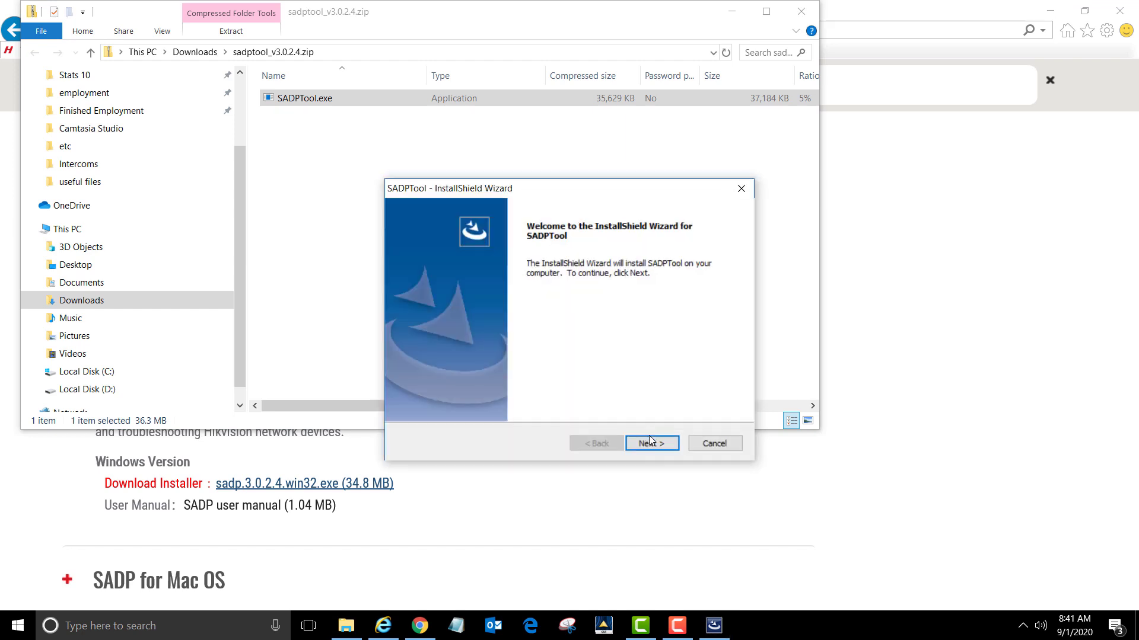
- Install SADPTool in English to the default folder with a desktop shortcut, leaving 'run the application' unchecked
left_click(652, 445)
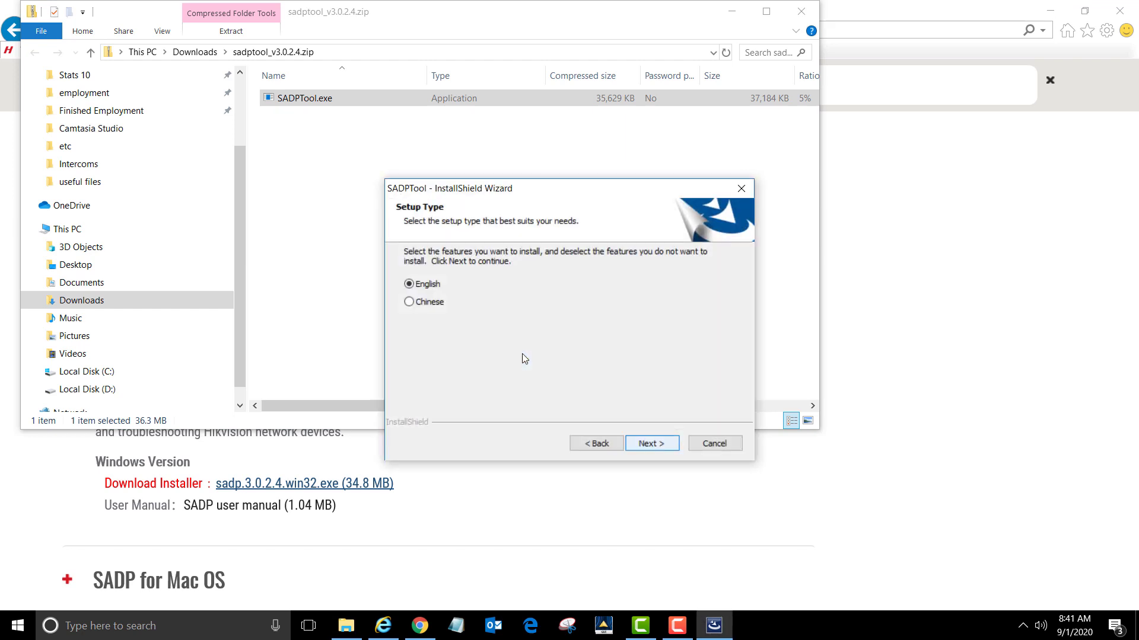
key("Return")
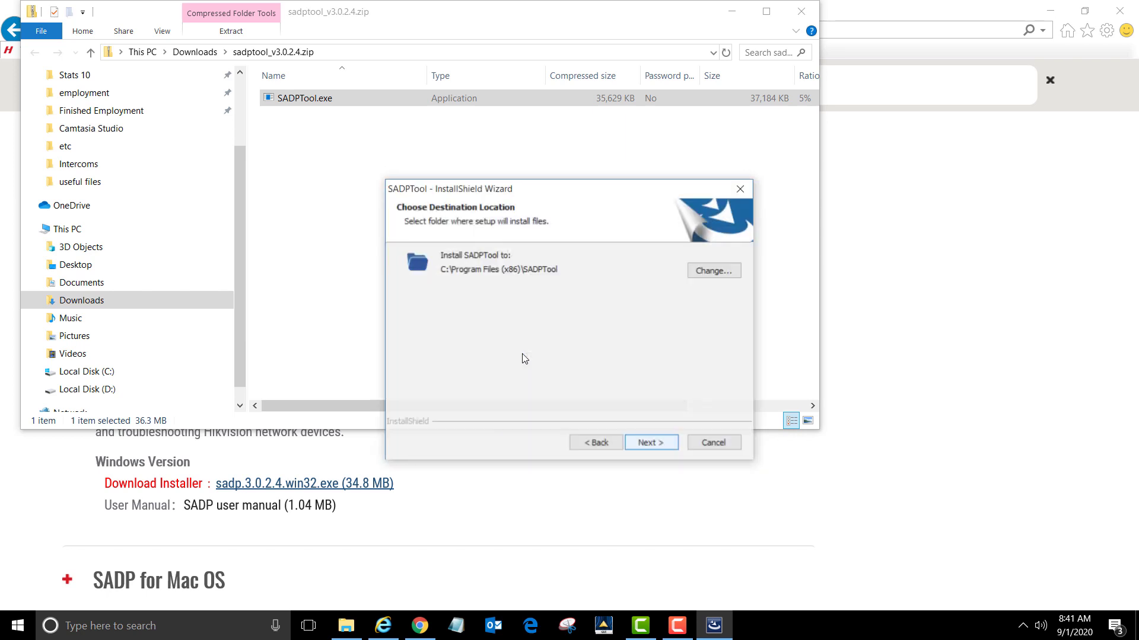
key("Return")
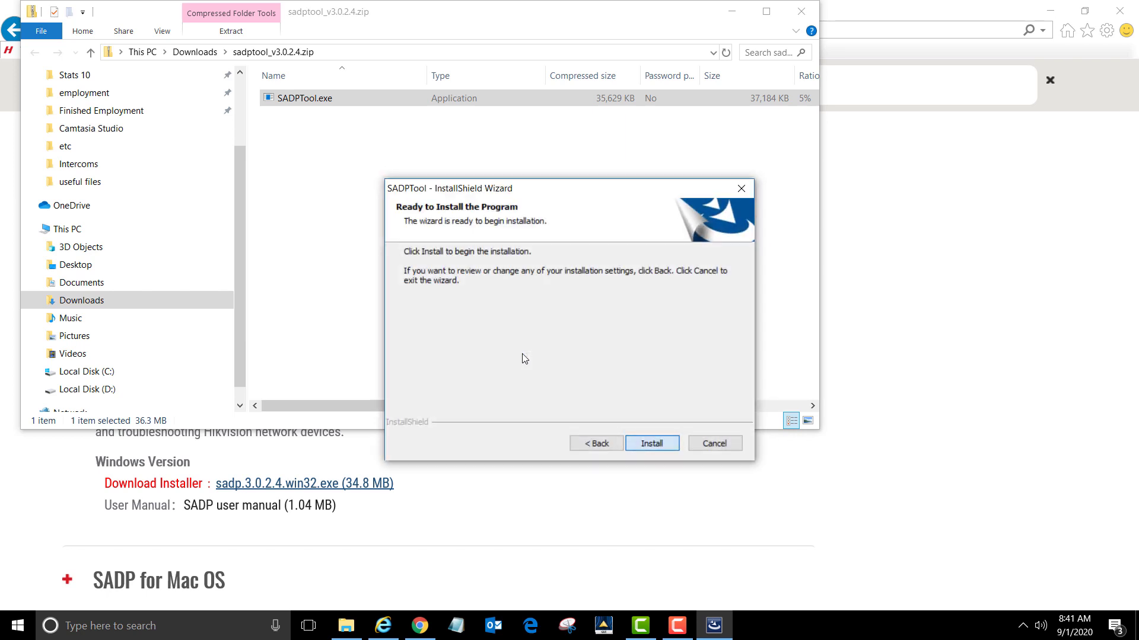
key("Return")
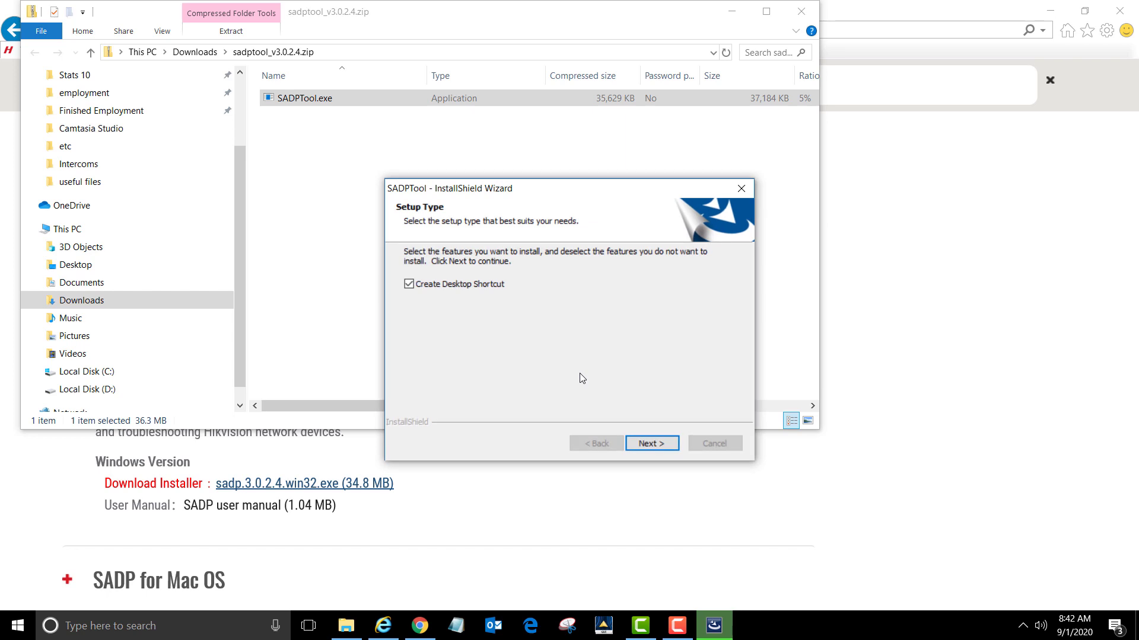
left_click(658, 446)
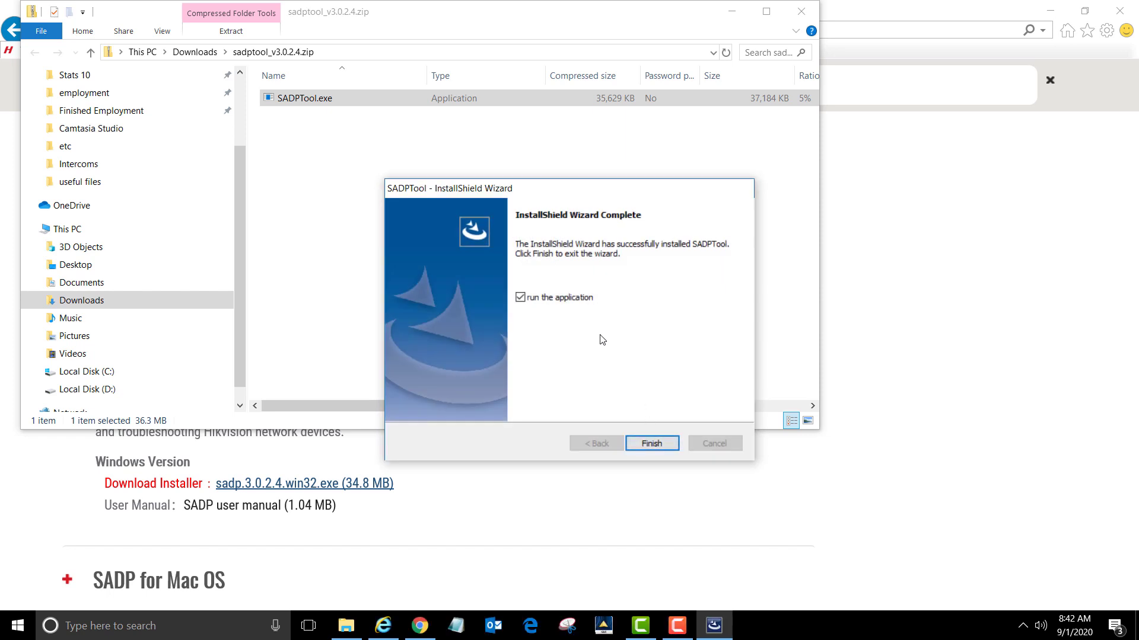
left_click(521, 298)
left_click(658, 445)
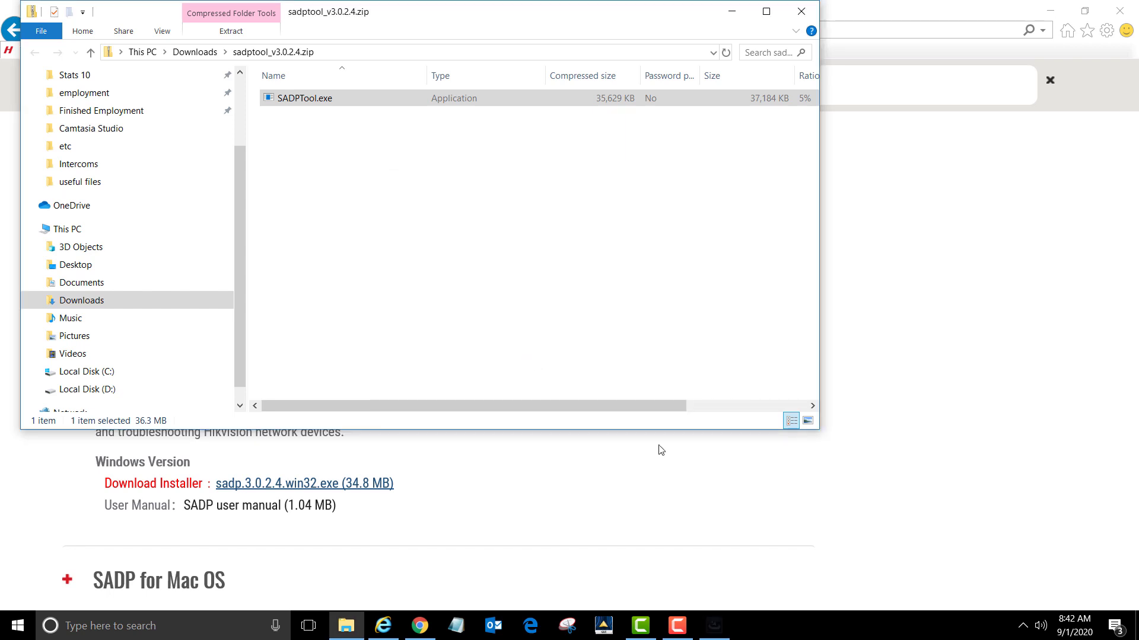
- Minimize the zip window and browser, then open SADPTool from its desktop shortcut
left_click(730, 12)
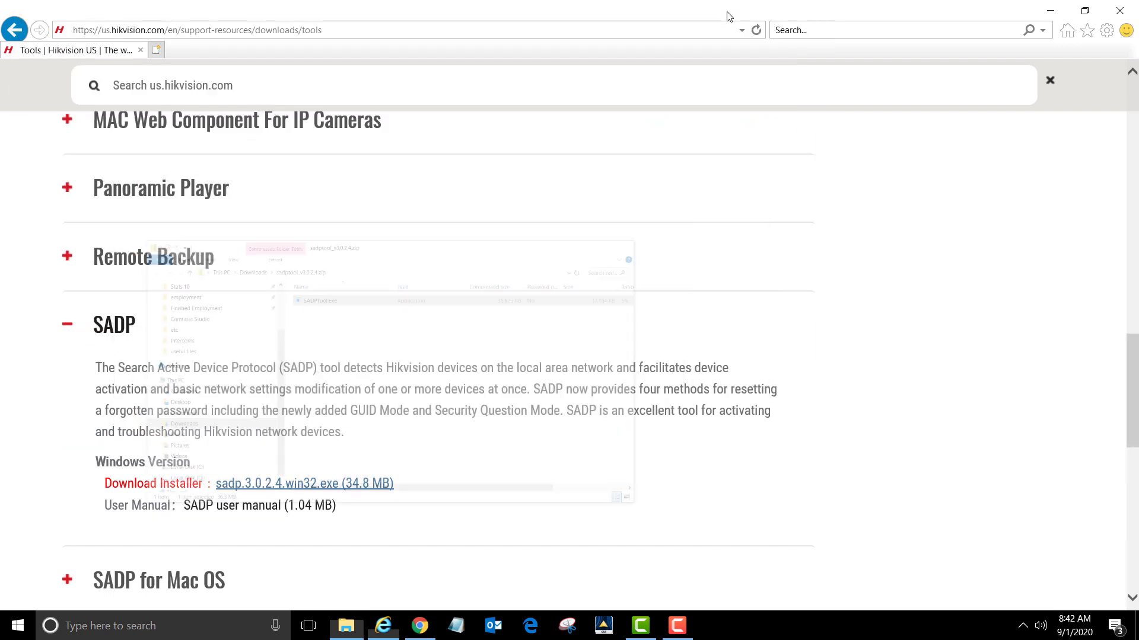
left_click(1046, 11)
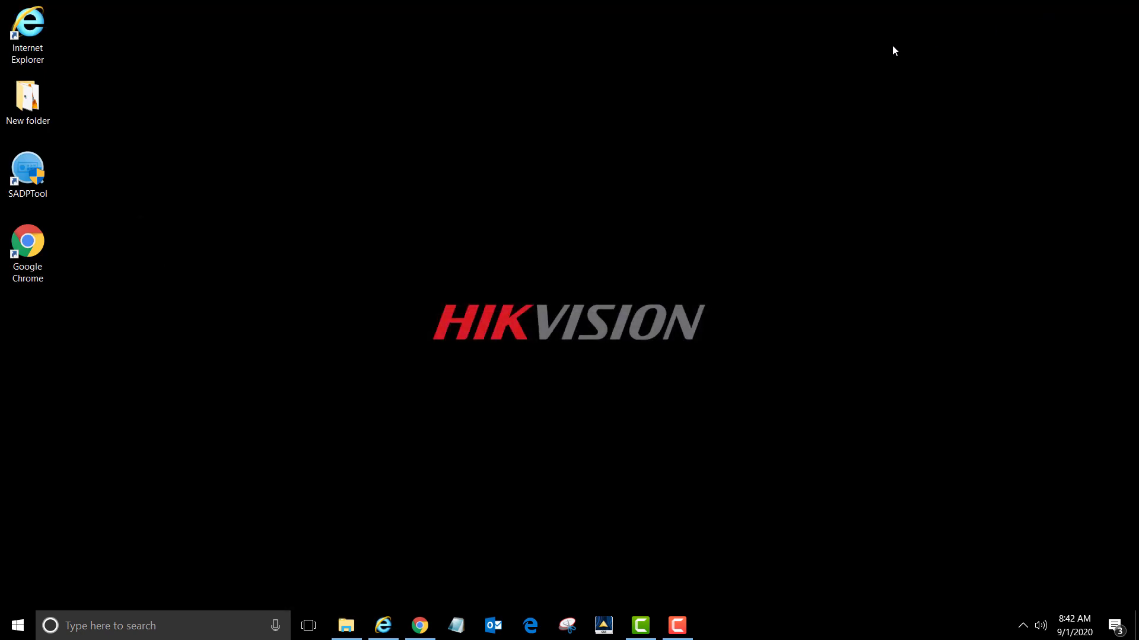
right_click(36, 172)
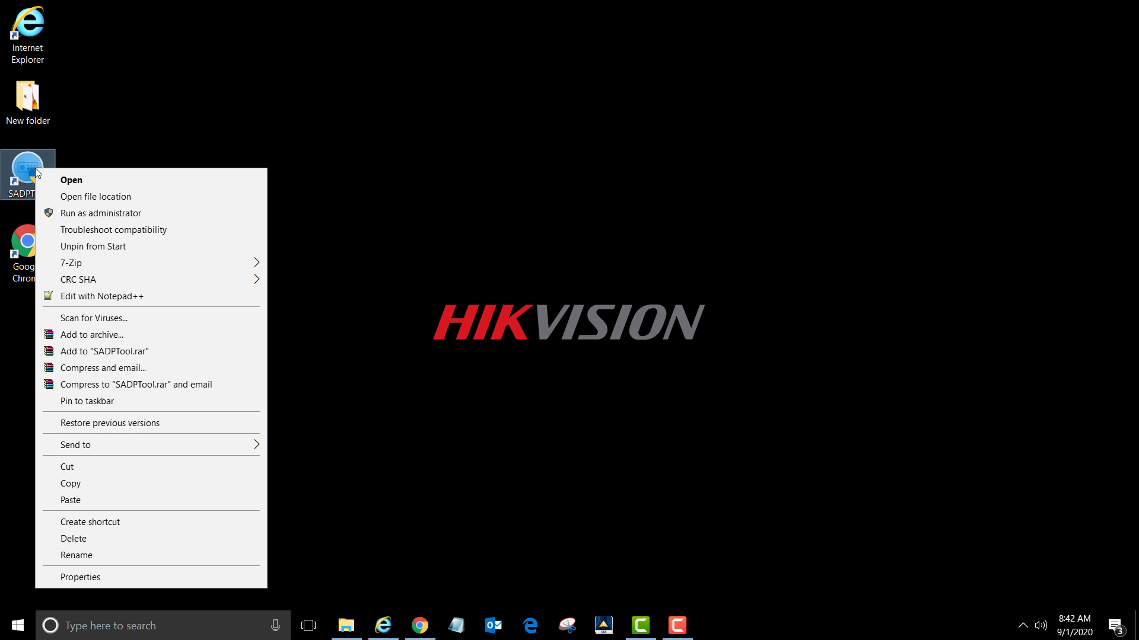
left_click(104, 213)
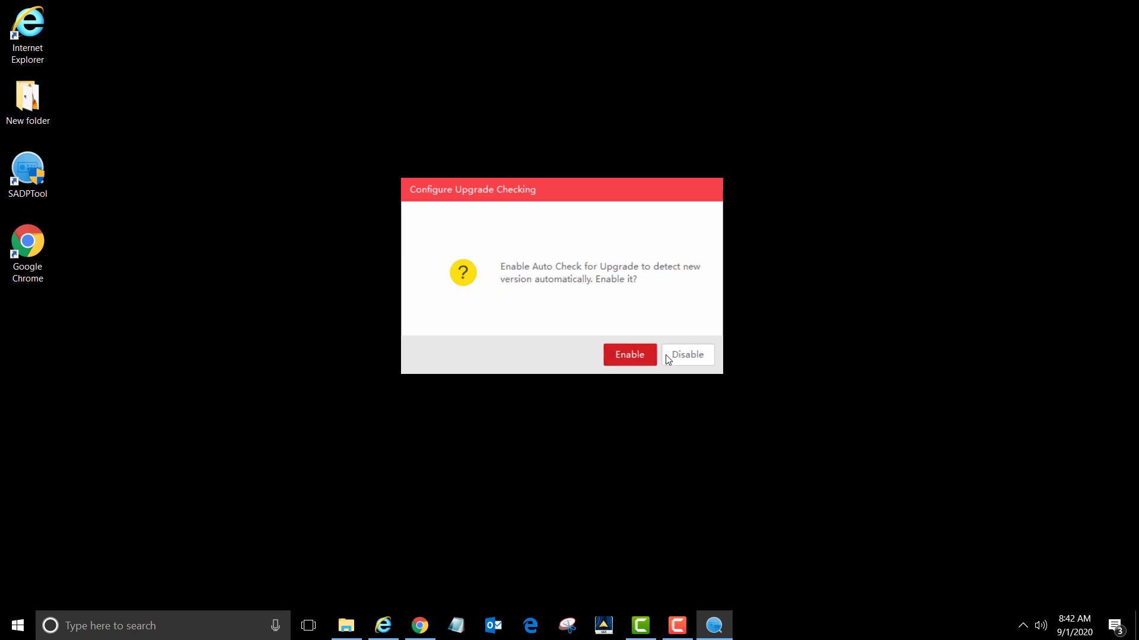
- Decline automatic upgrade checking, select device 001 (DS-7716NXI) and choose Forgot Password
left_click(635, 355)
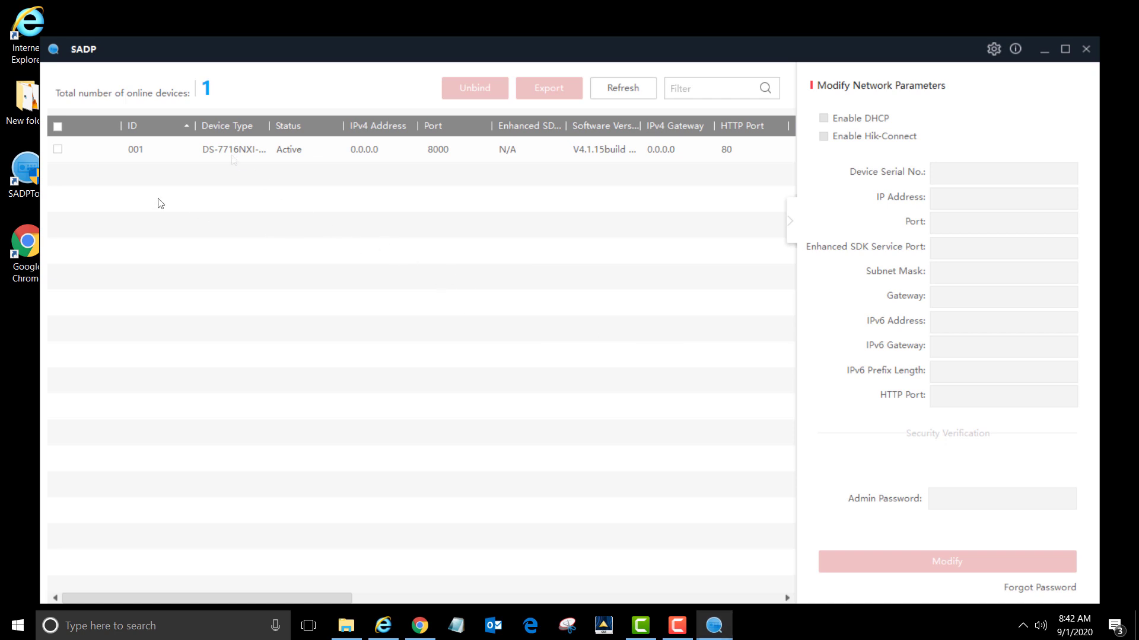
left_click(58, 149)
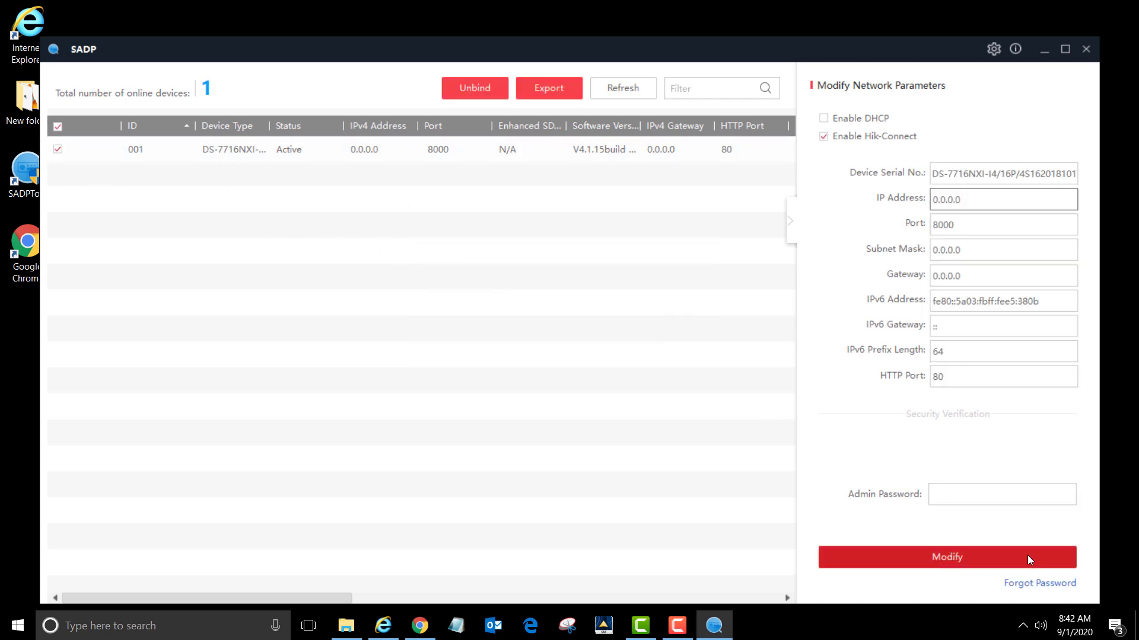
left_click(1038, 583)
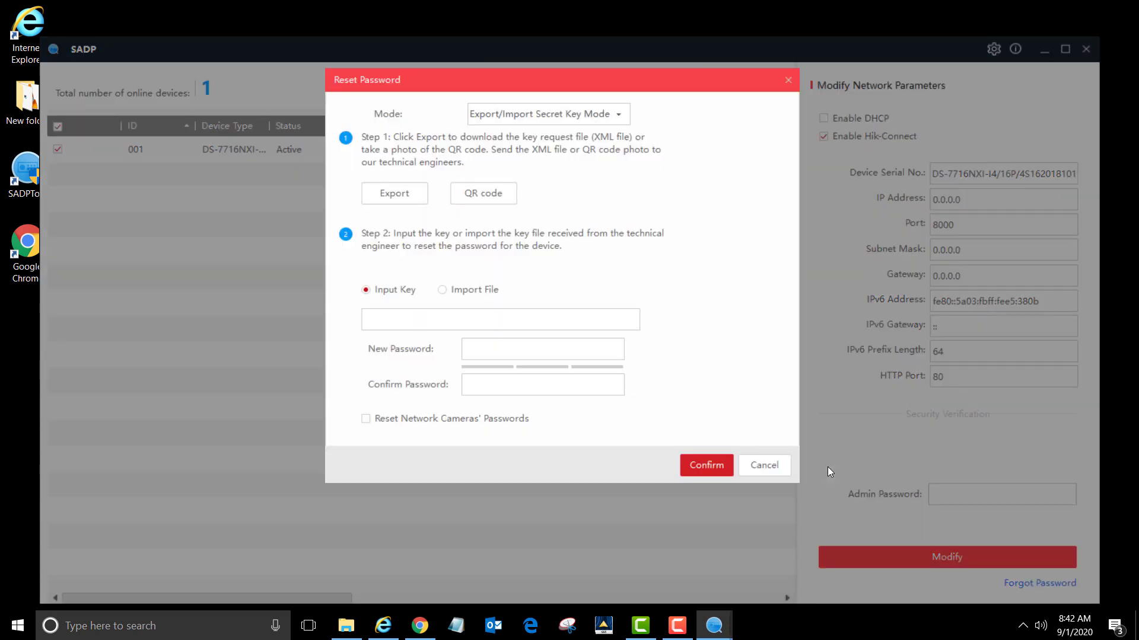
- Export the device's key request file to the Desktop, then cancel the Reset Password dialog
left_click(406, 201)
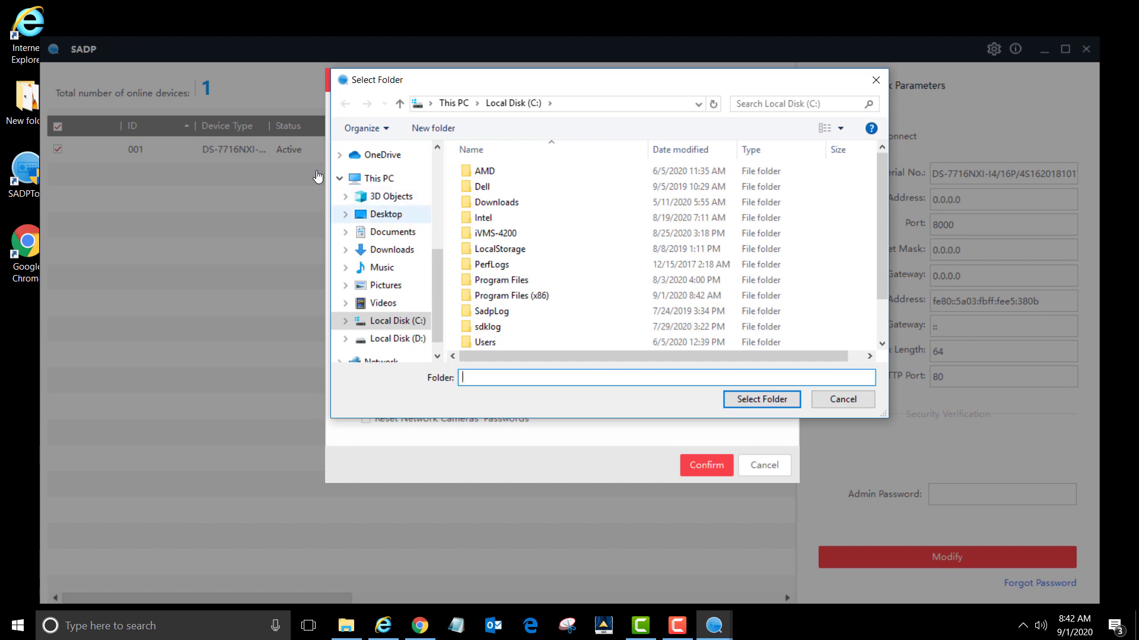
left_click(396, 215)
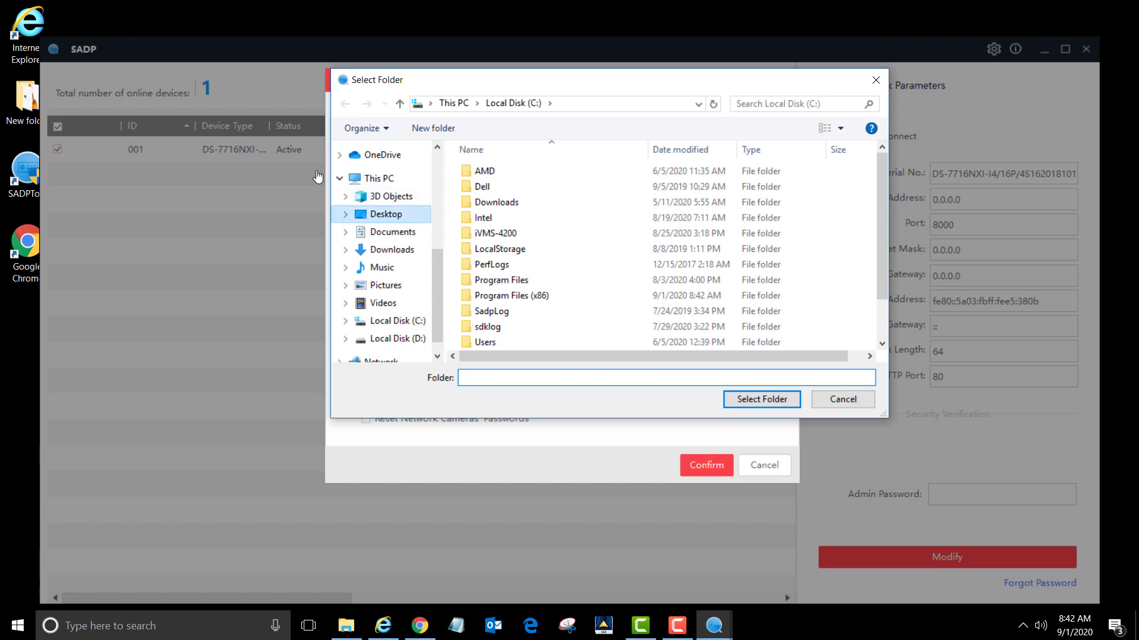
left_click(771, 398)
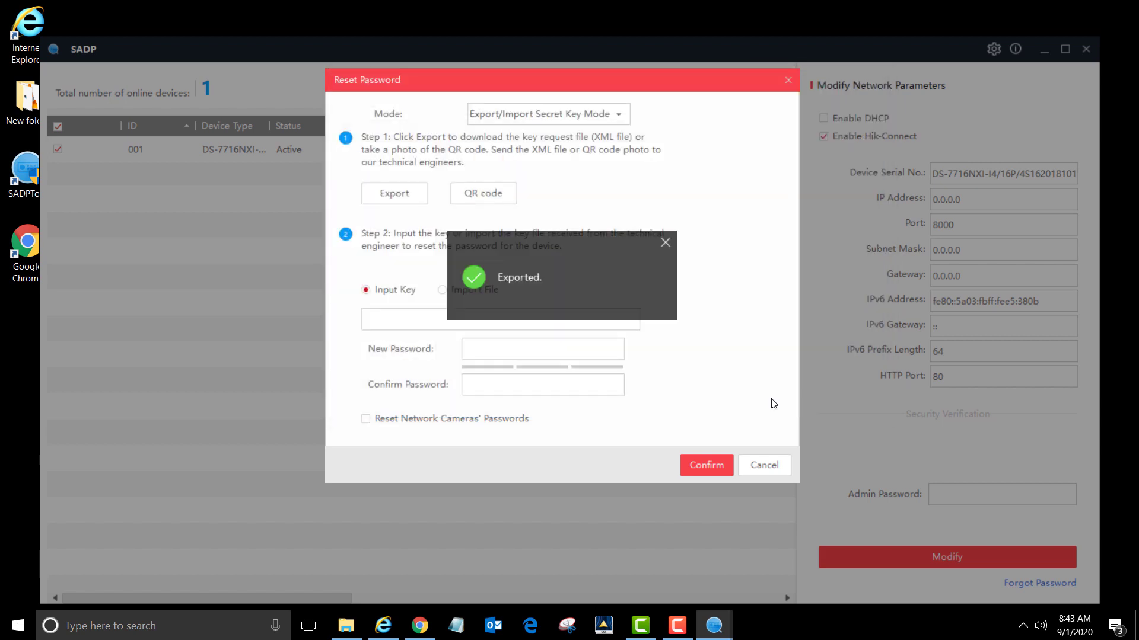
left_click(762, 465)
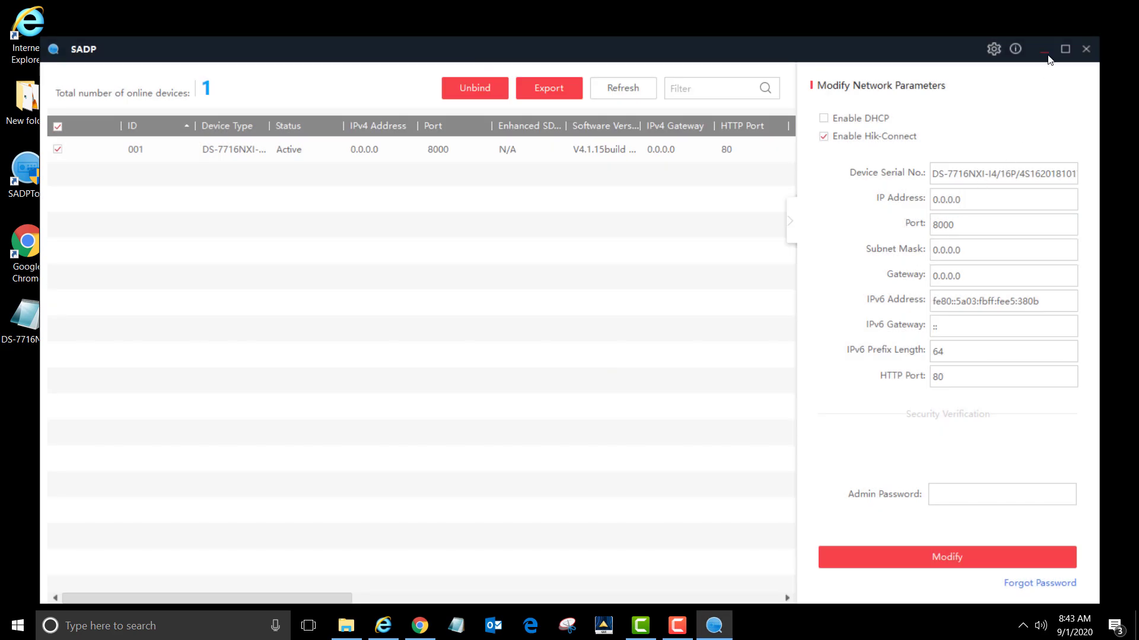
- Return to the Hikvision site and open Support & Resources > Technical Support > Password Reset
key("super+d")
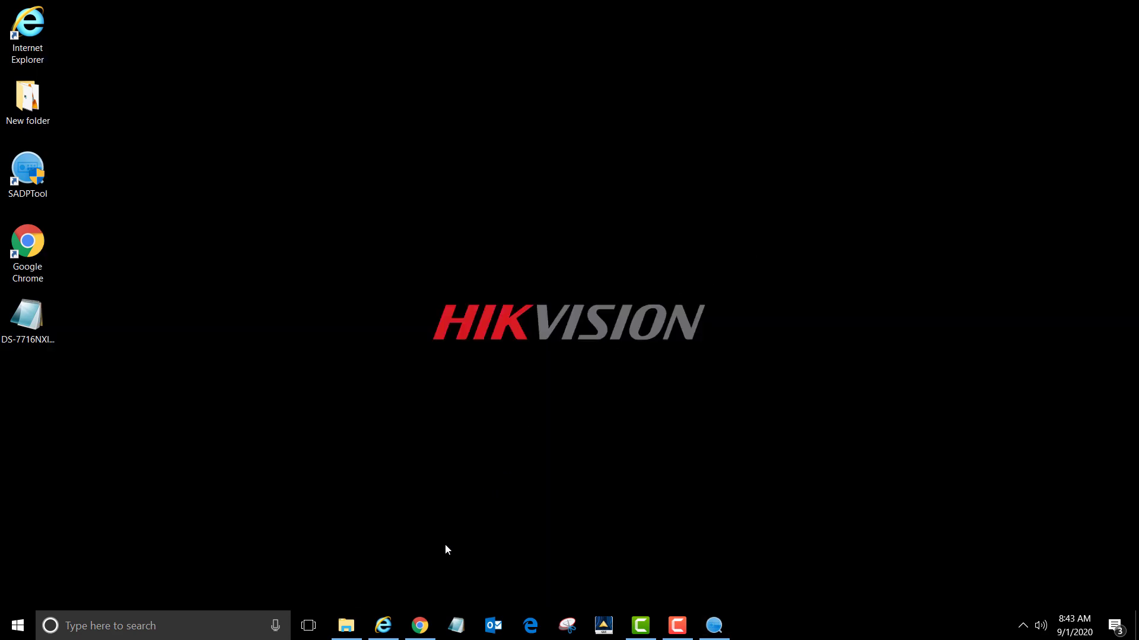
left_click(381, 623)
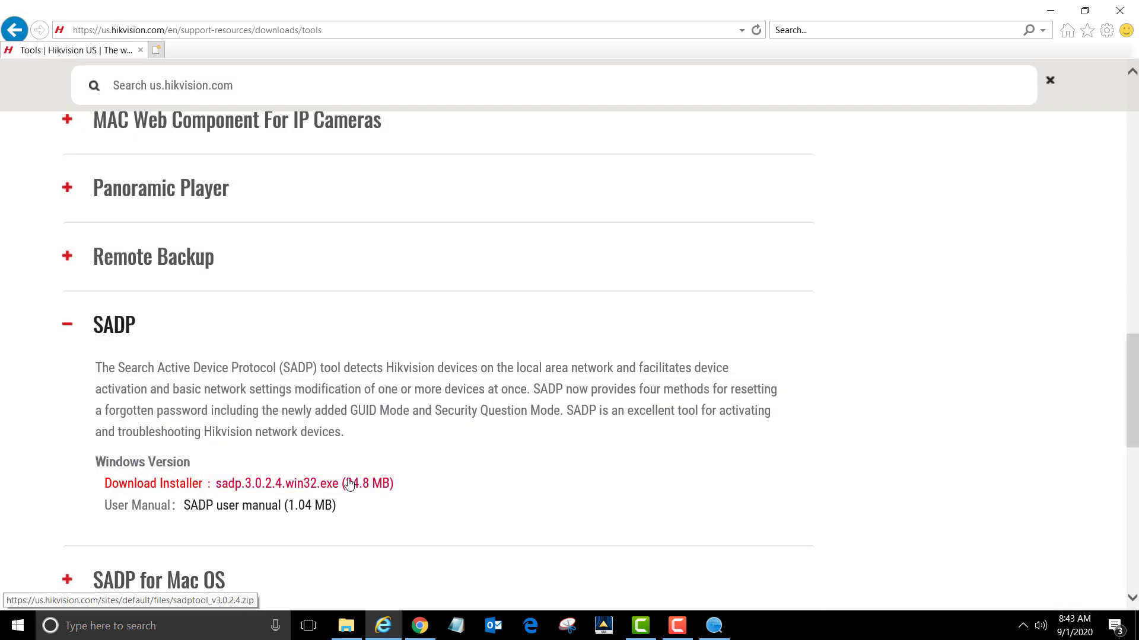
scroll(459, 300, "up", 14)
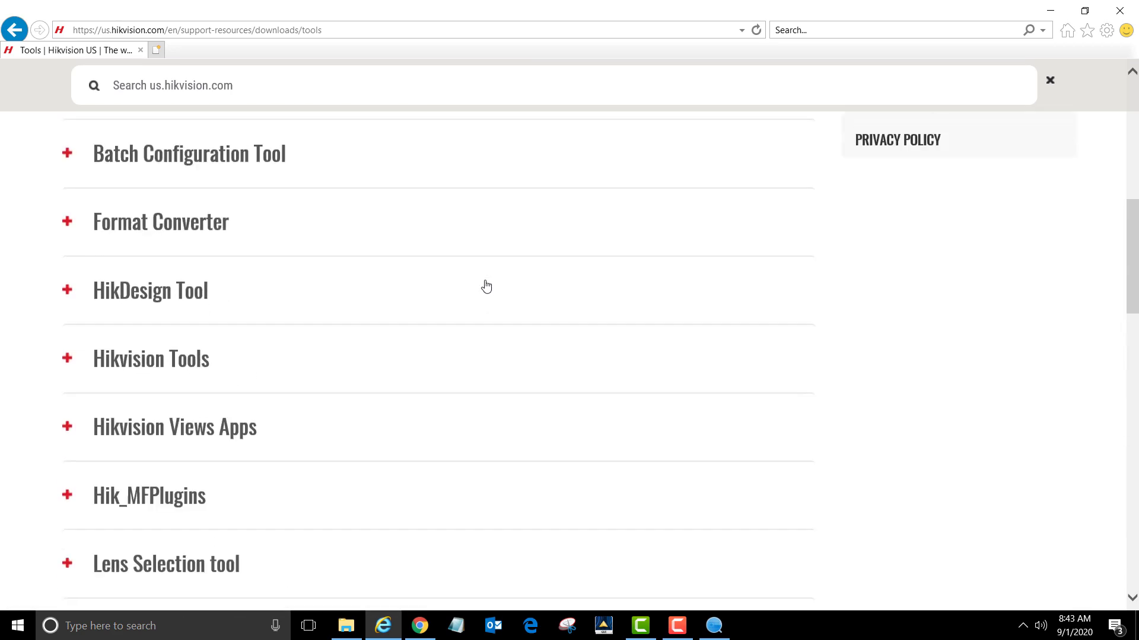
scroll(488, 288, "up", 7)
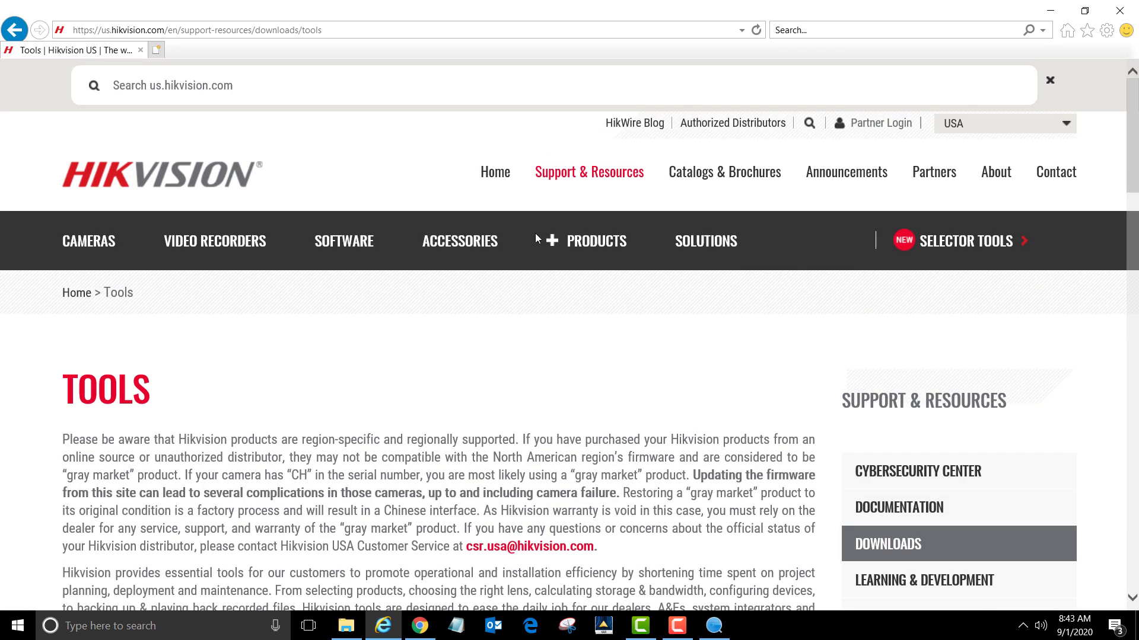
mouse_move(549, 178)
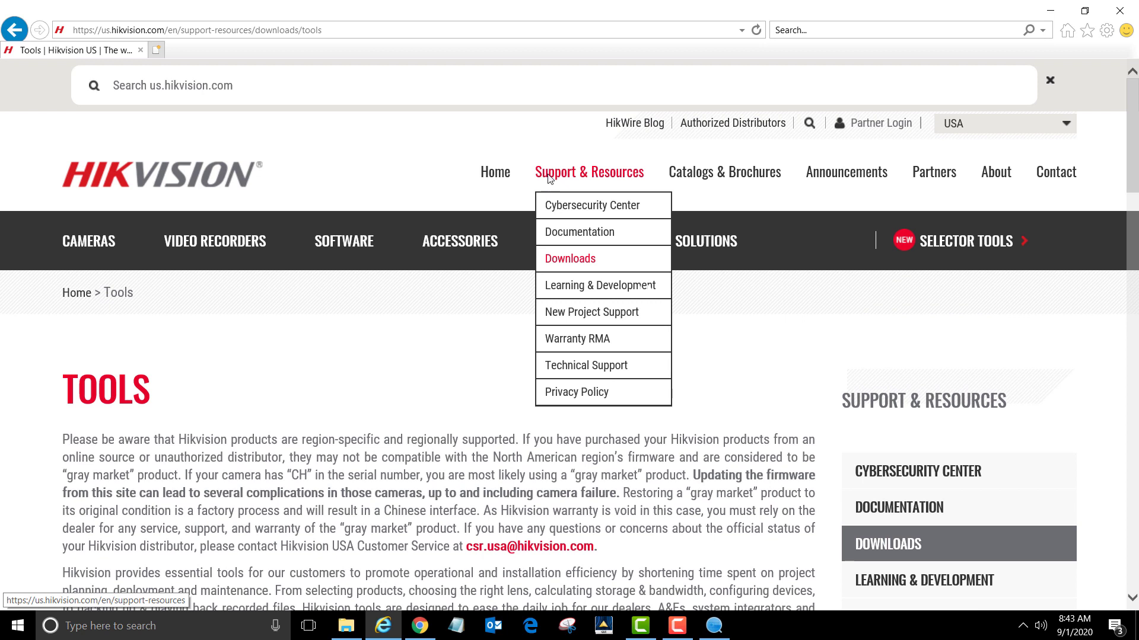
mouse_move(578, 368)
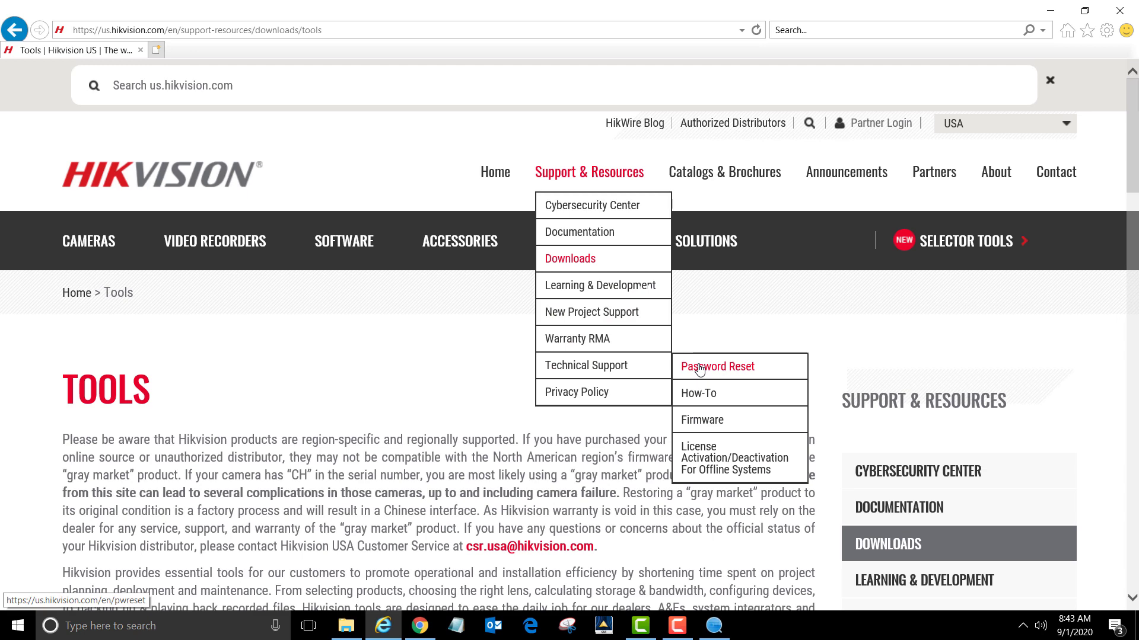
left_click(700, 369)
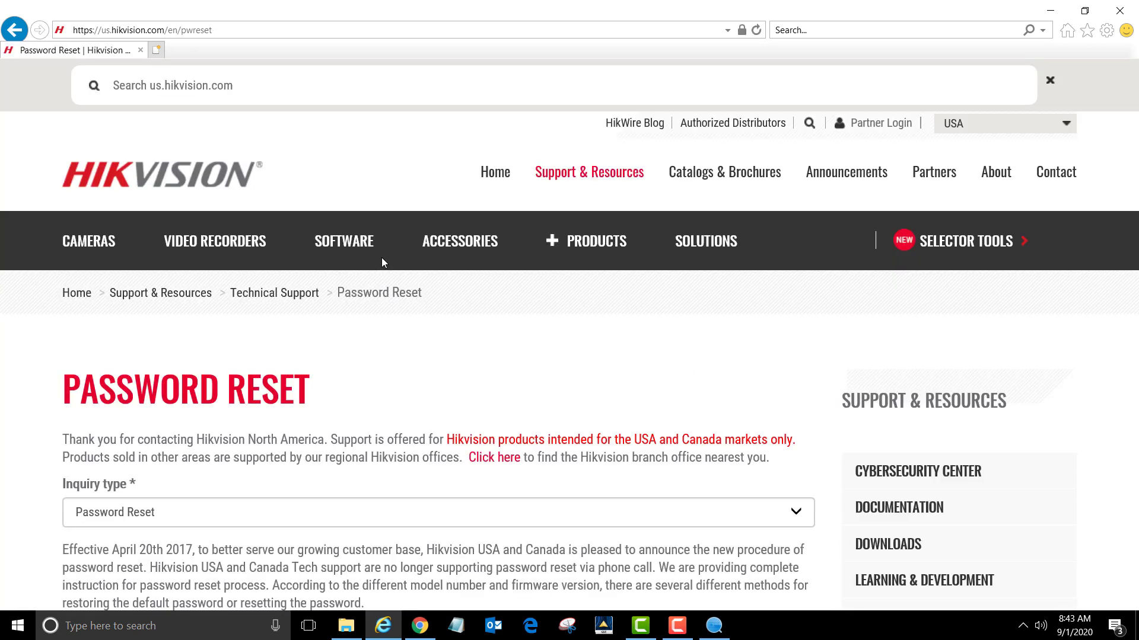
- Scroll the Password Reset form down past the contact fields to the Device Key File field
scroll(439, 262, "down", 1)
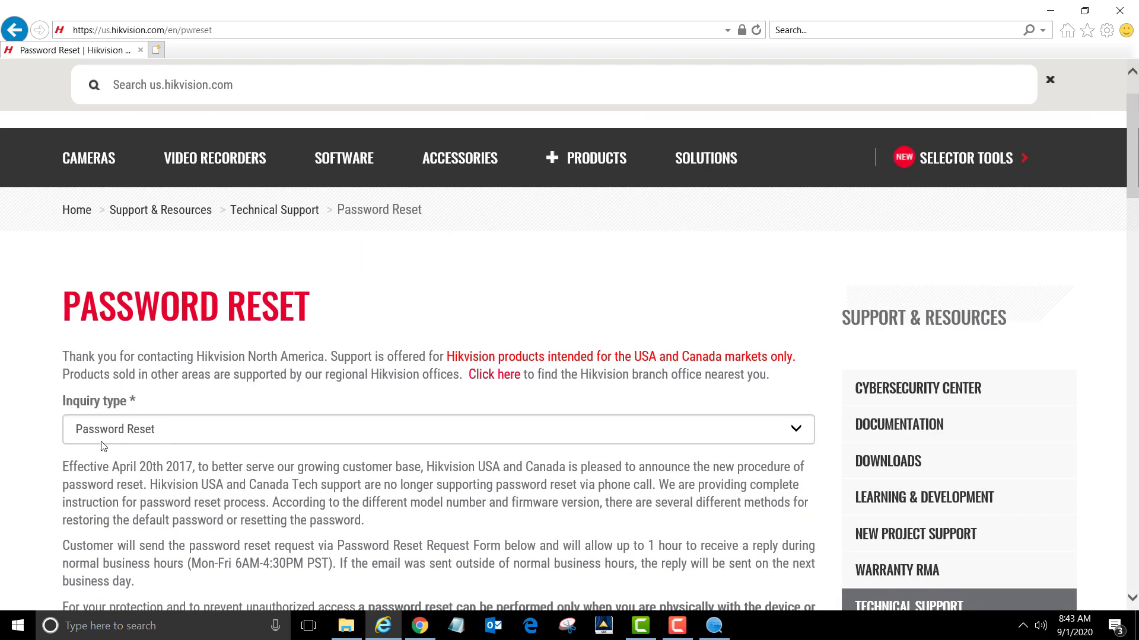
scroll(166, 438, "down", 8)
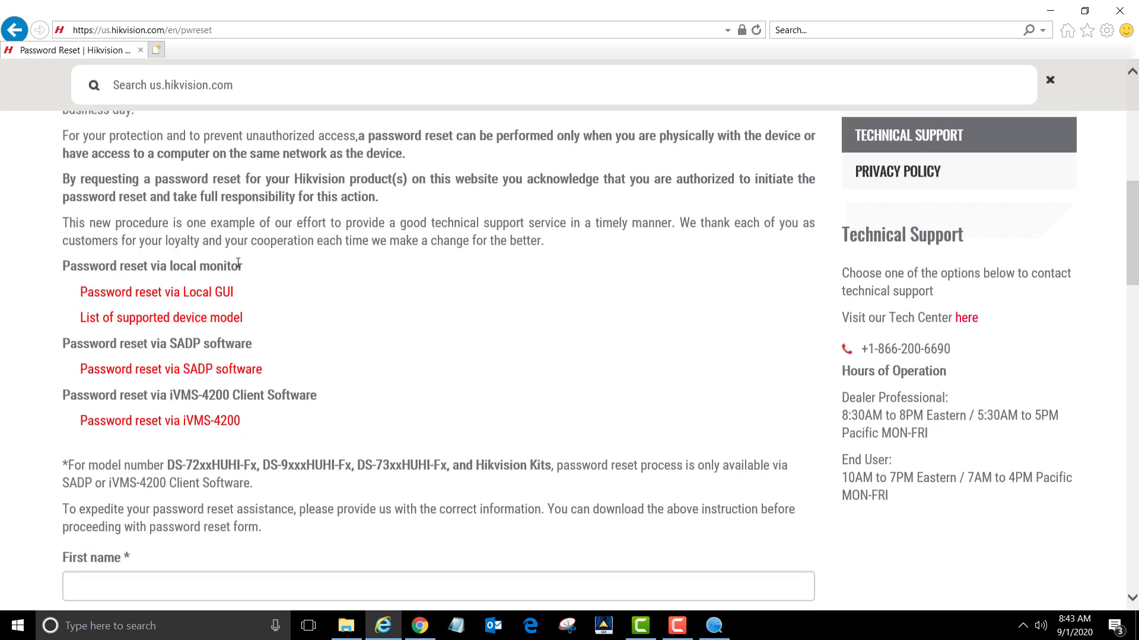
scroll(237, 267, "down", 2)
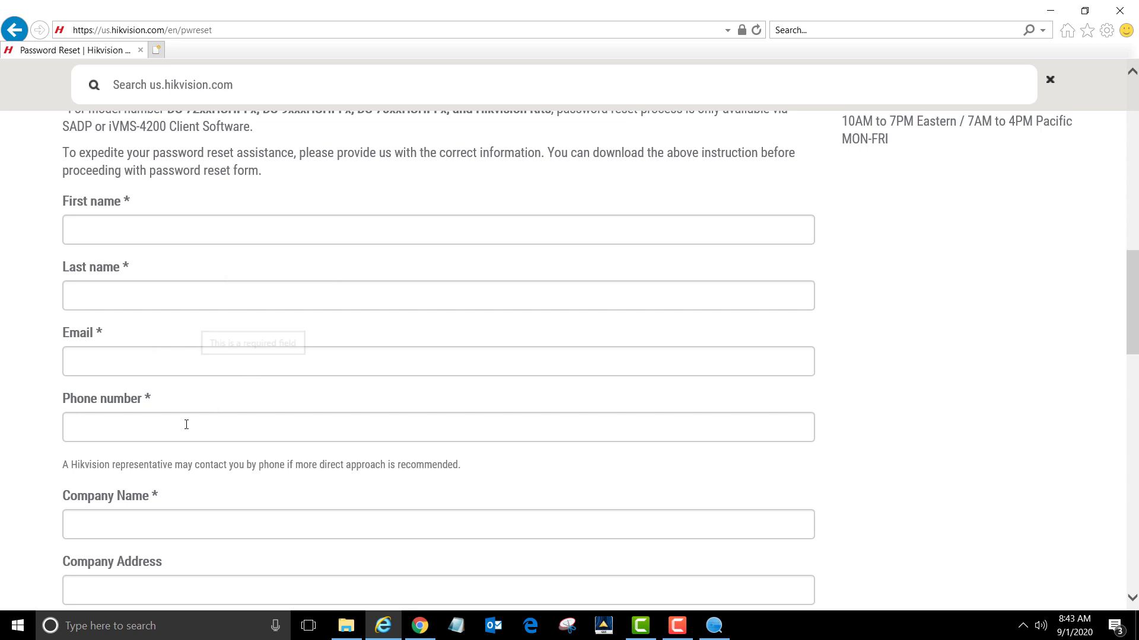
scroll(282, 403, "down", 4)
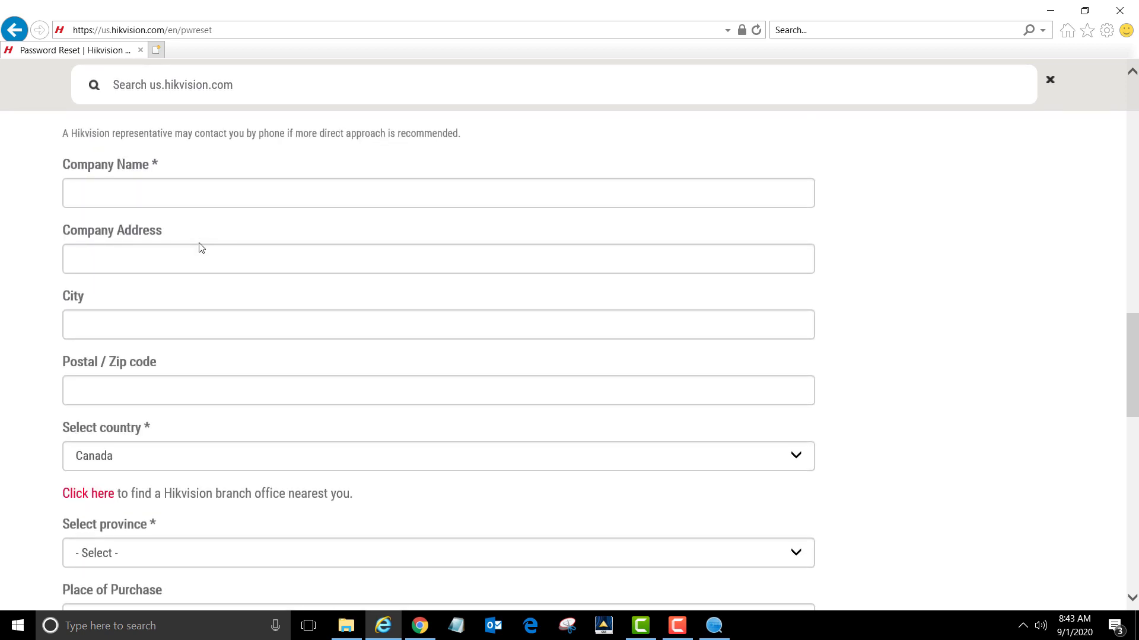
scroll(158, 437, "down", 2)
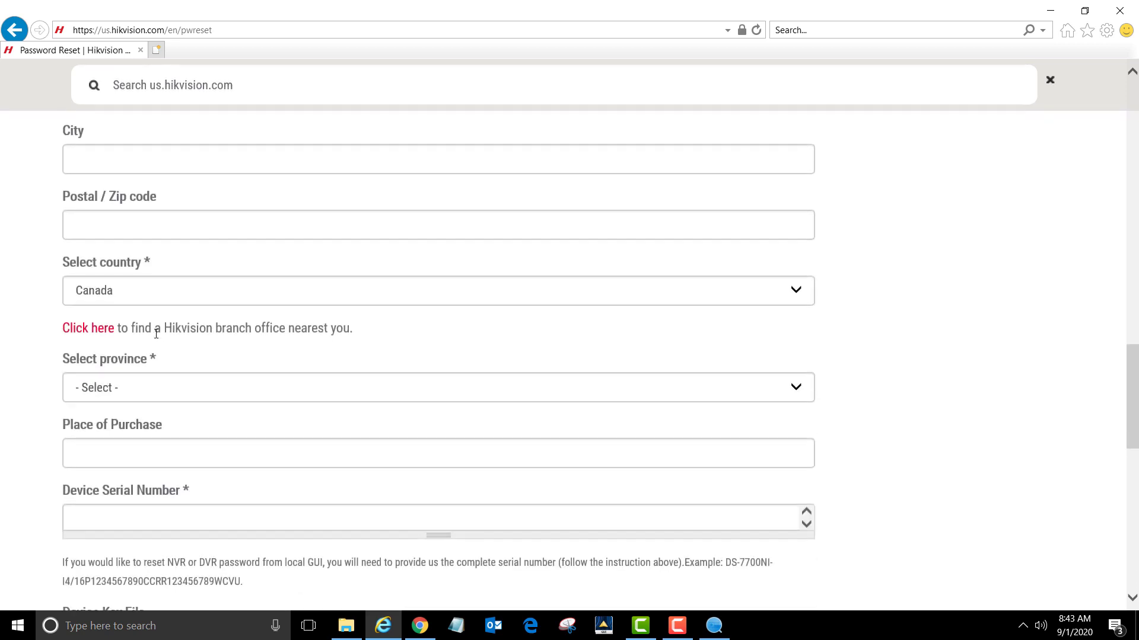
scroll(88, 355, "down", 1)
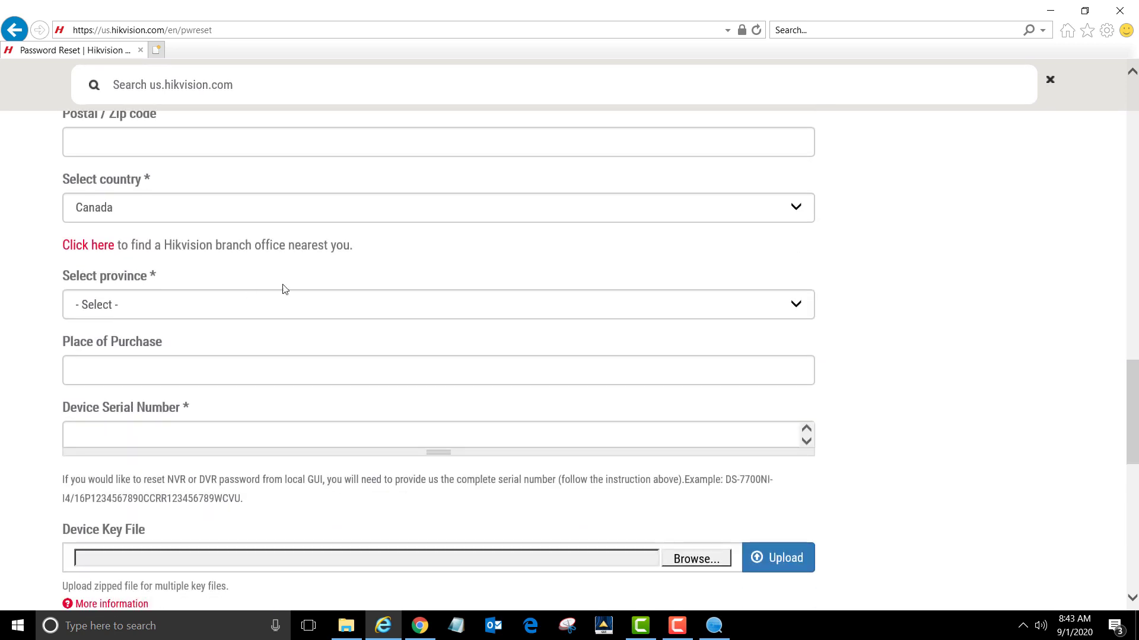
scroll(338, 310, "down", 3)
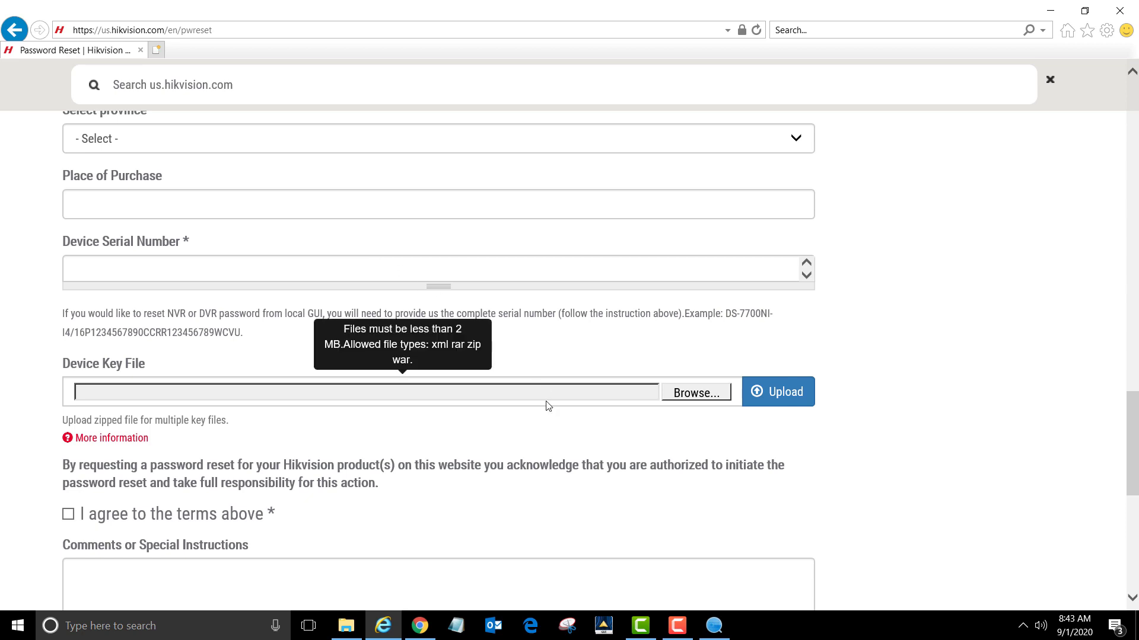
- Upload the exported ds-7716nxi-i4_16p key XML file from the Desktop
left_click(680, 394)
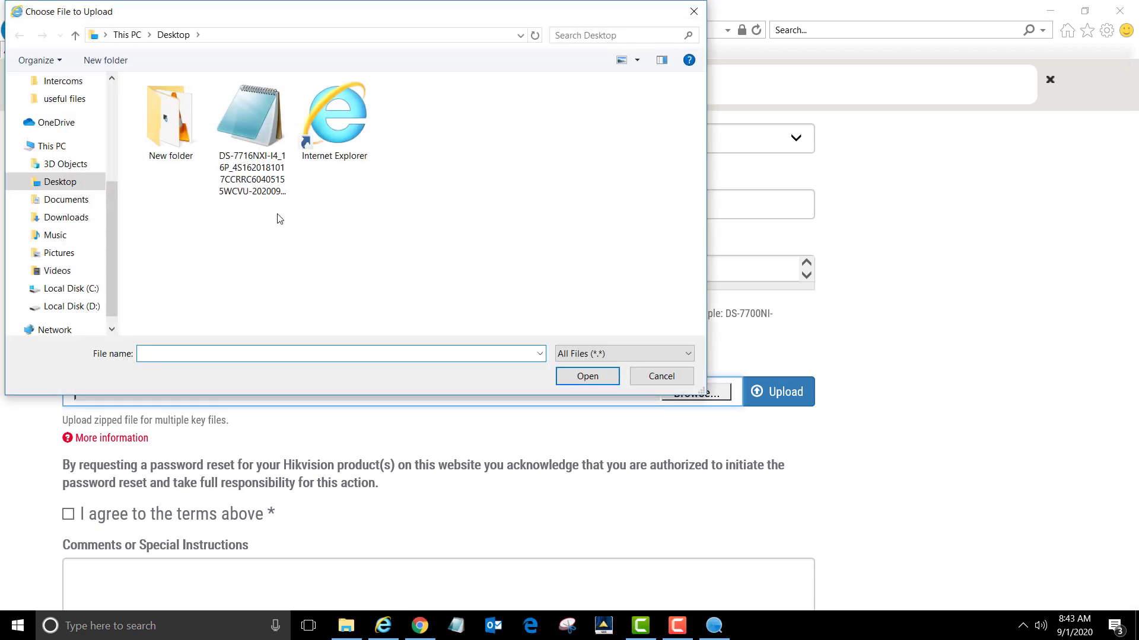
left_click(55, 183)
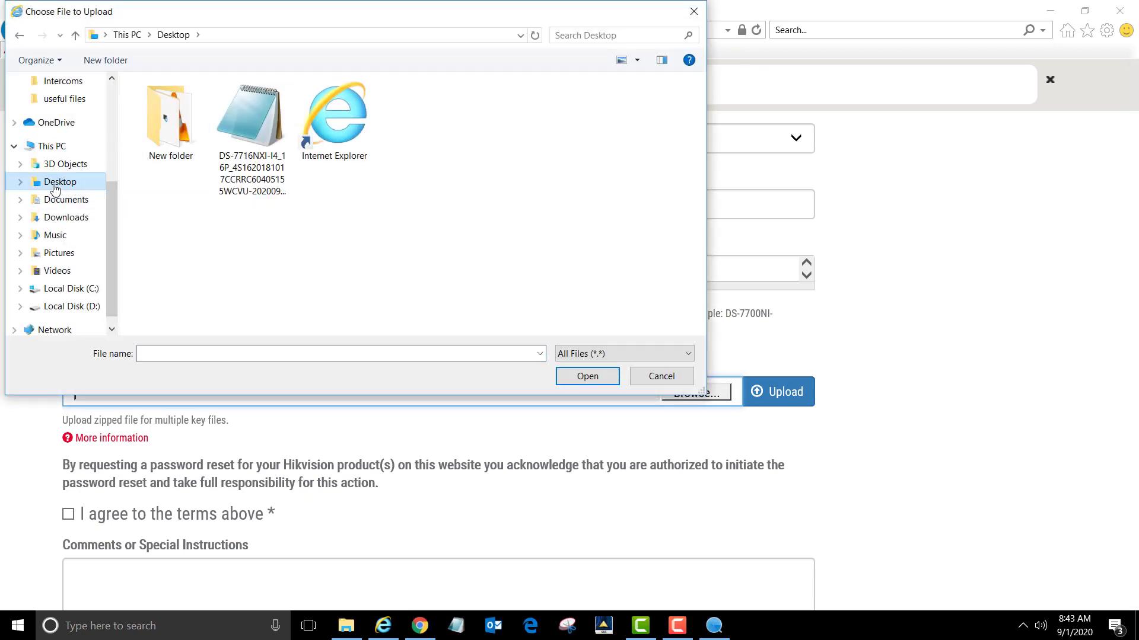
left_click(265, 133)
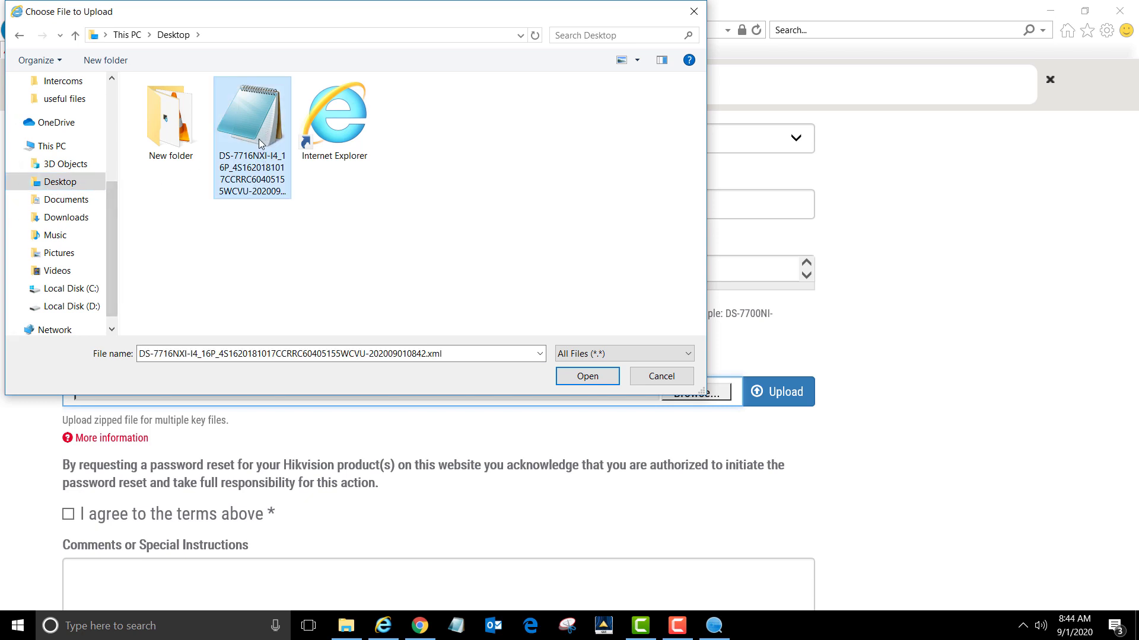
left_click(583, 380)
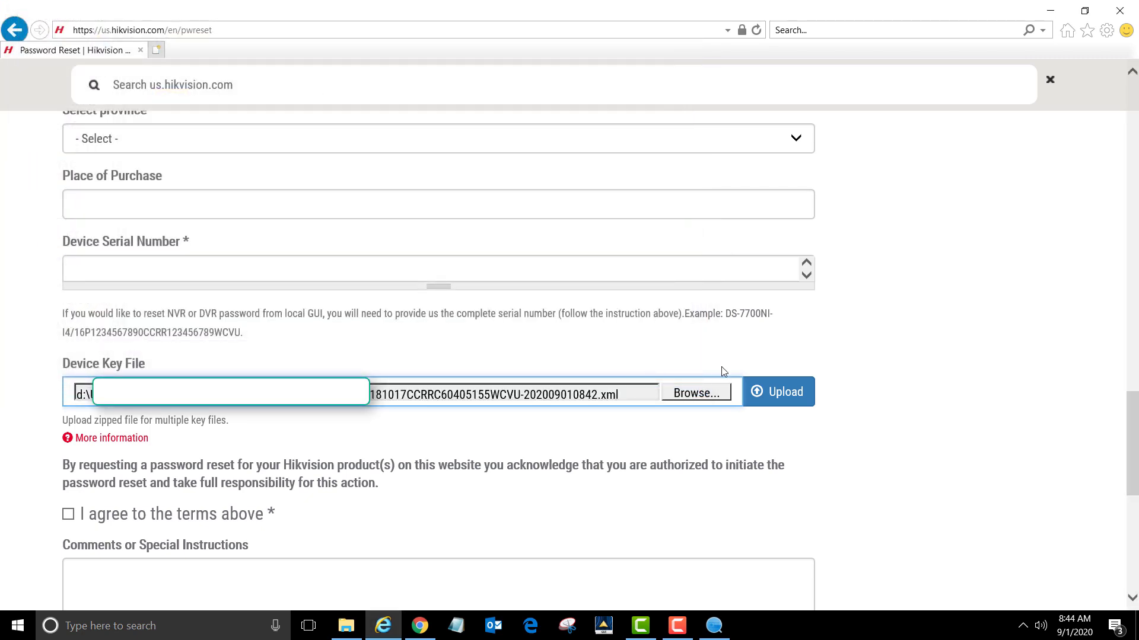
left_click(765, 388)
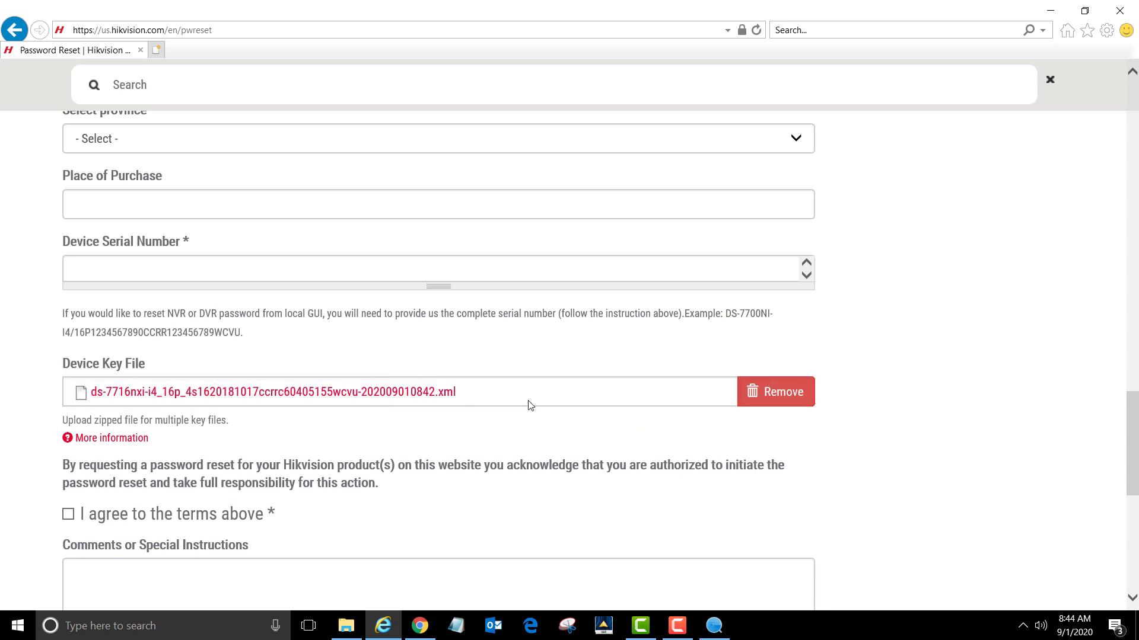
- Tick 'I agree to the terms above' on the reset form
scroll(442, 421, "down", 1)
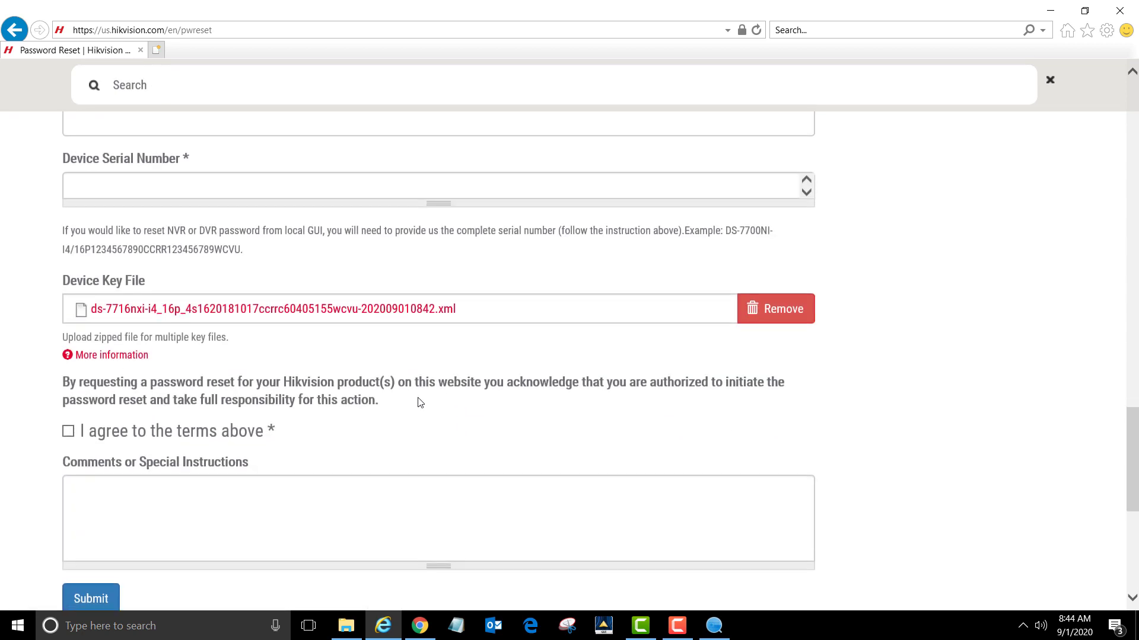
left_click(69, 433)
scroll(300, 328, "down", 3)
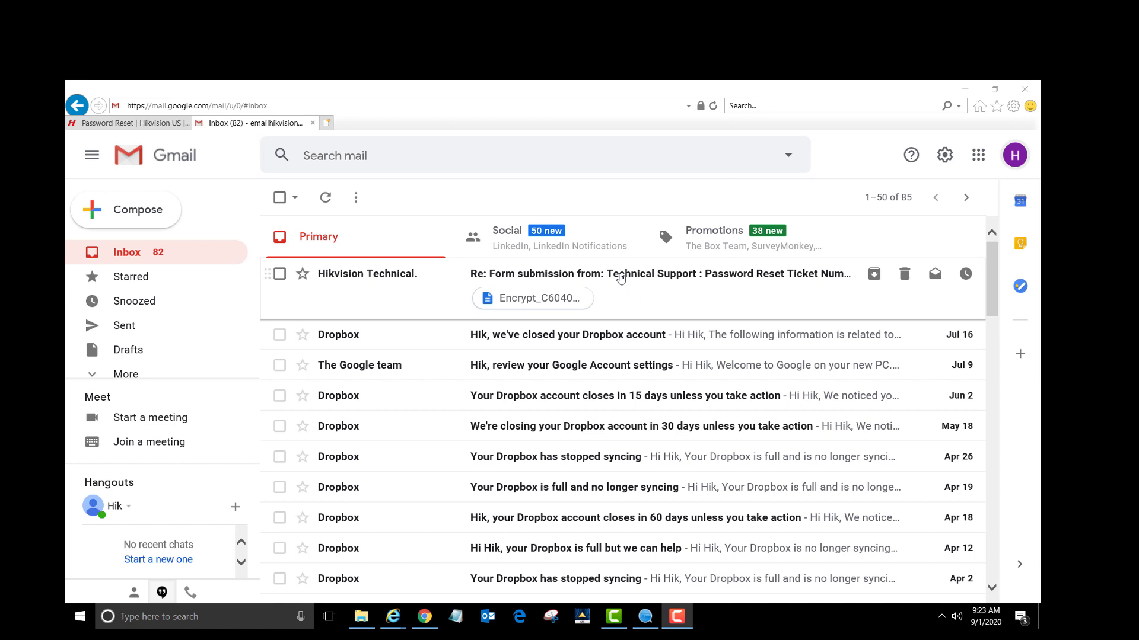
- Open Hikvision Technical Support's reply email and scroll down to its attachment
left_click(619, 278)
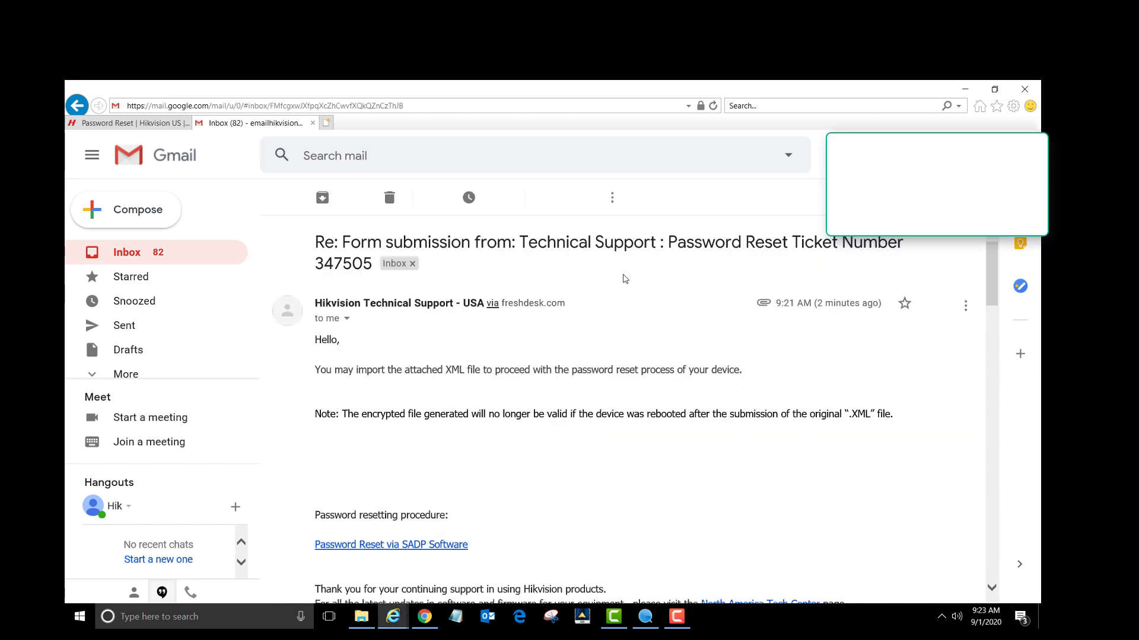
scroll(574, 322, "down", 5)
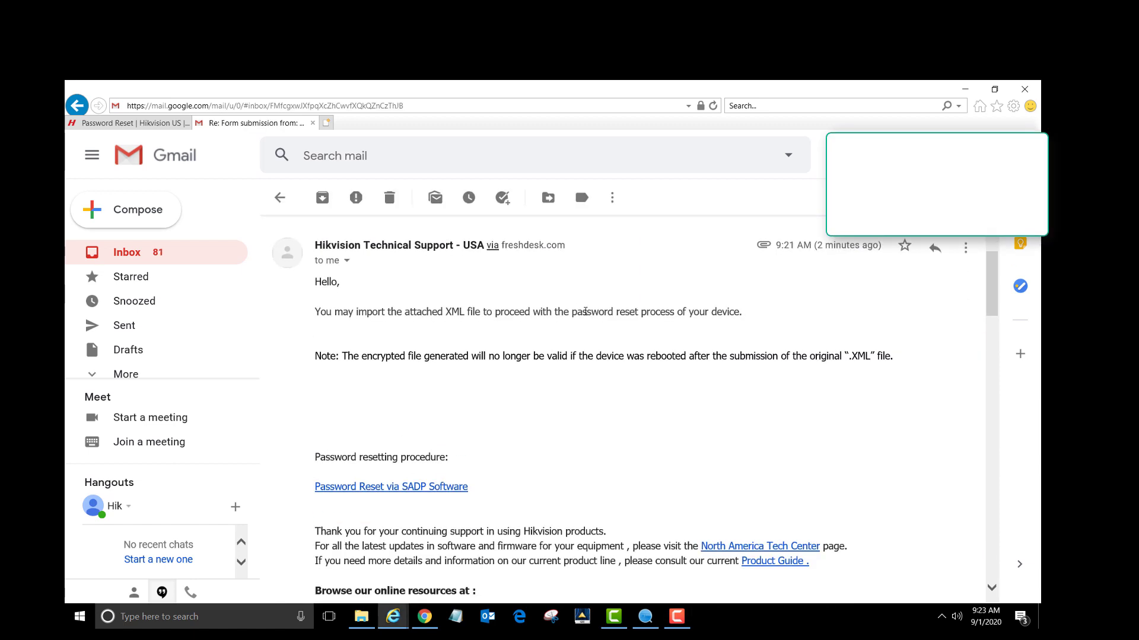
scroll(586, 297, "down", 12)
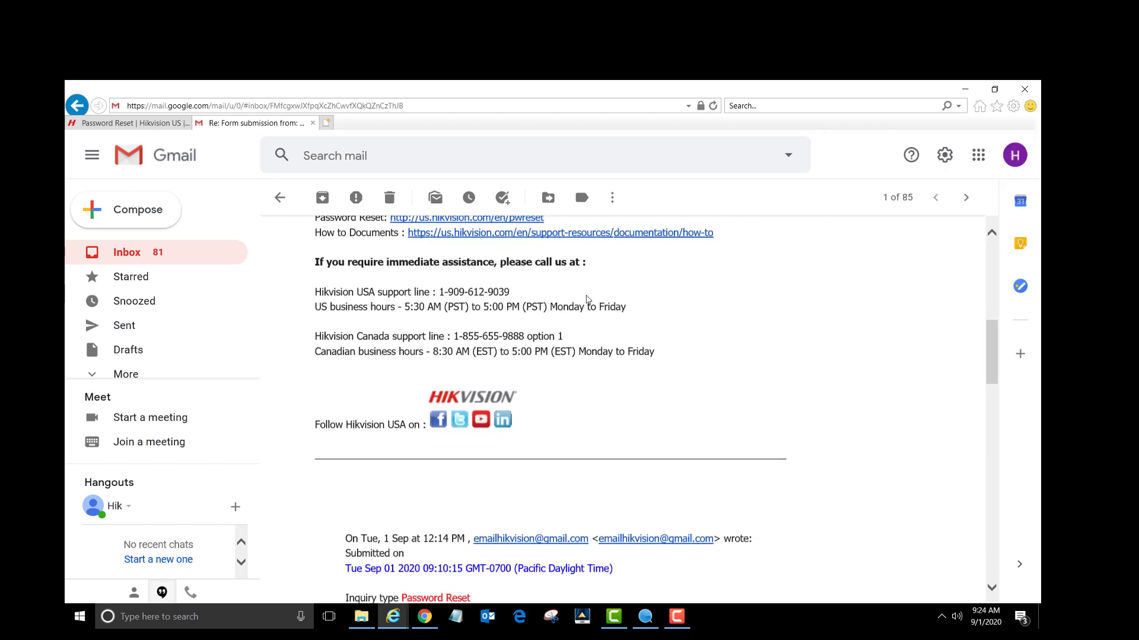
scroll(586, 299, "down", 4)
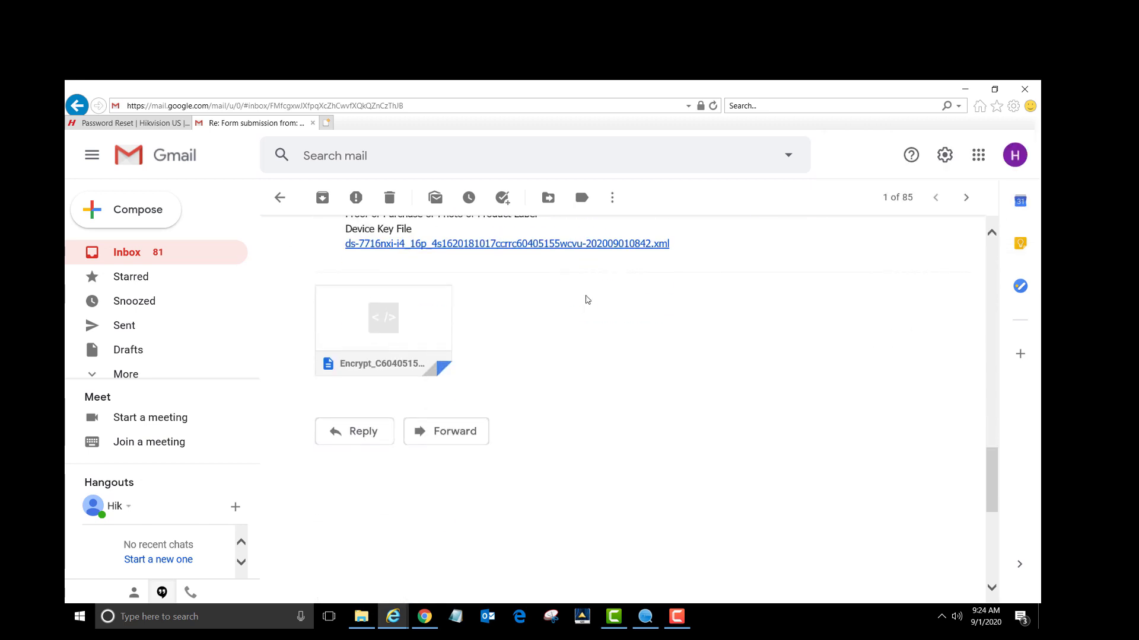
- Download the Encrypt_C60405155_o2.xml attachment and save it to the computer
mouse_move(430, 333)
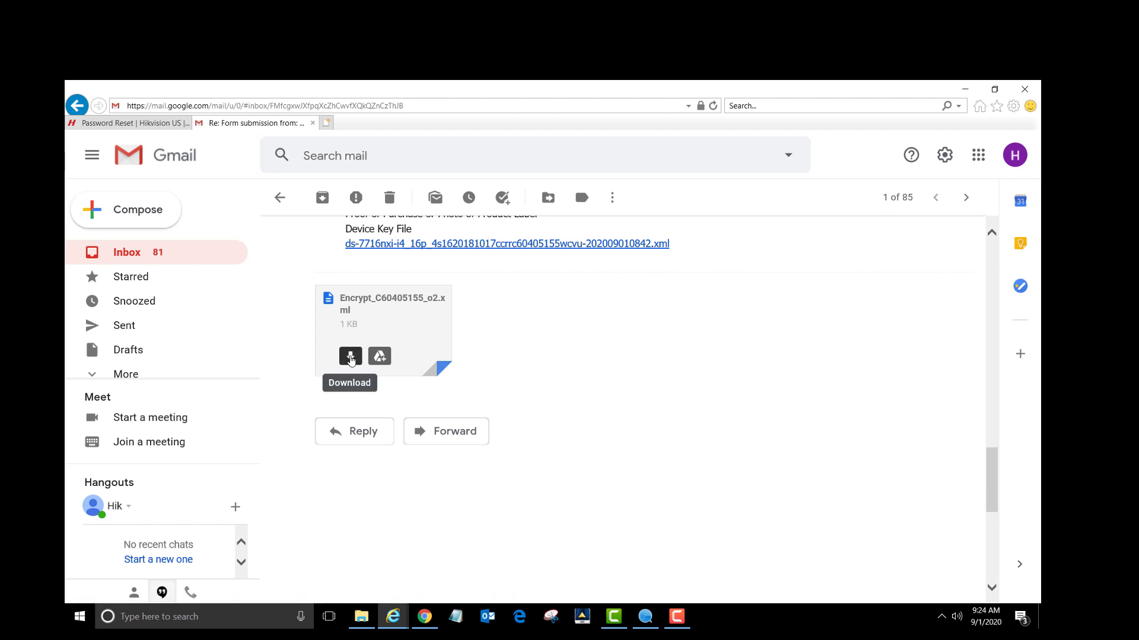
left_click(351, 356)
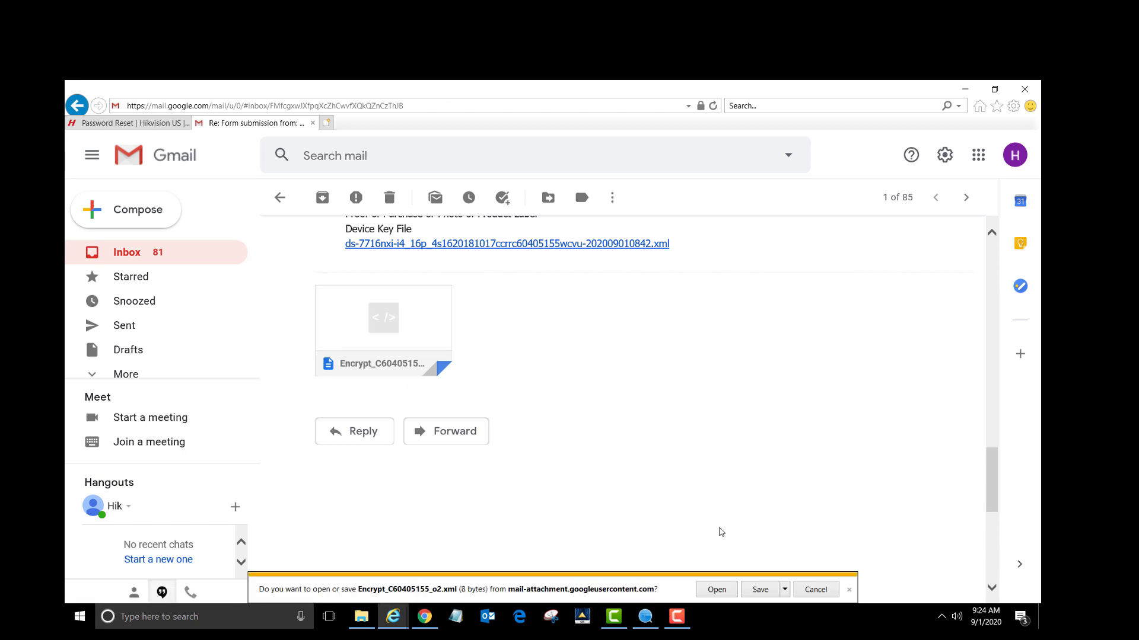
left_click(761, 589)
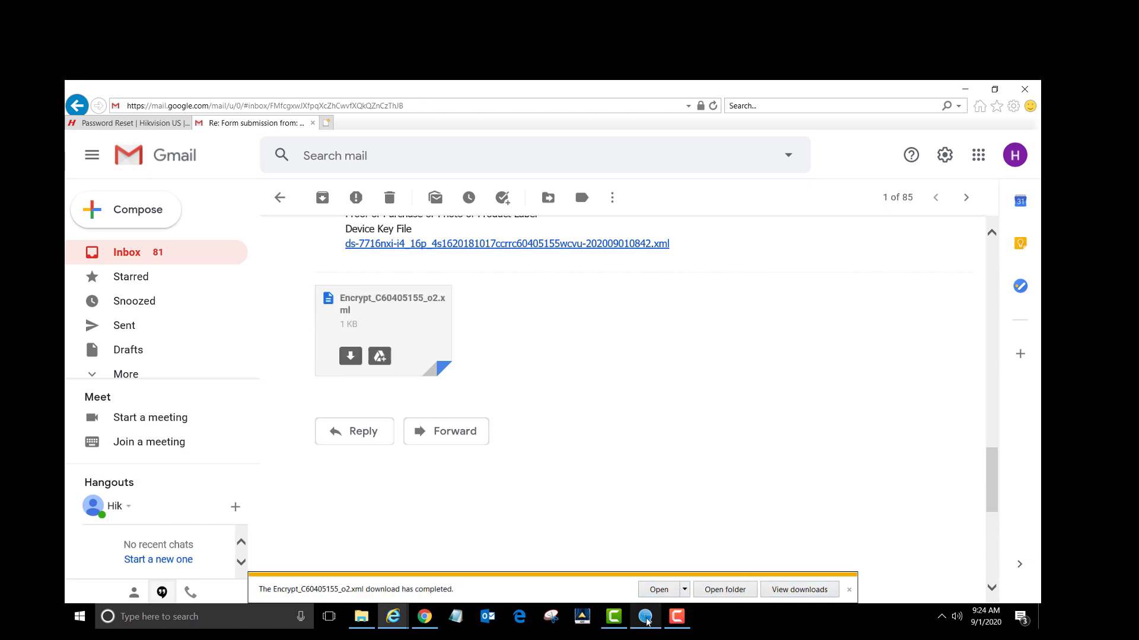
- Return to SADP Tool and switch the password reset to Import File mode
mouse_move(647, 621)
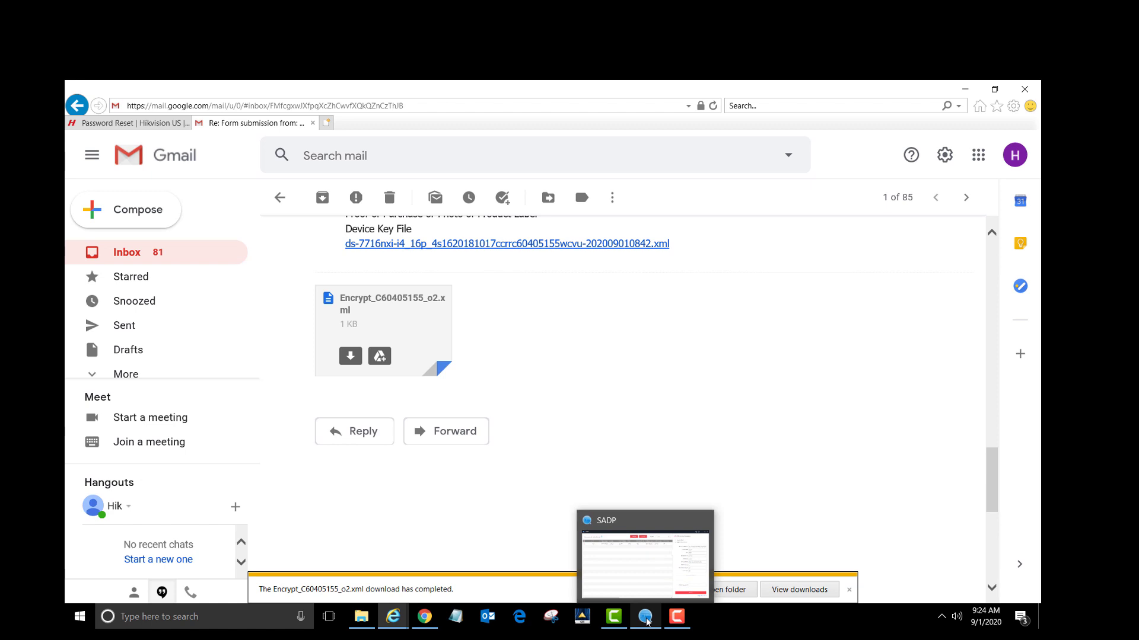
left_click(646, 621)
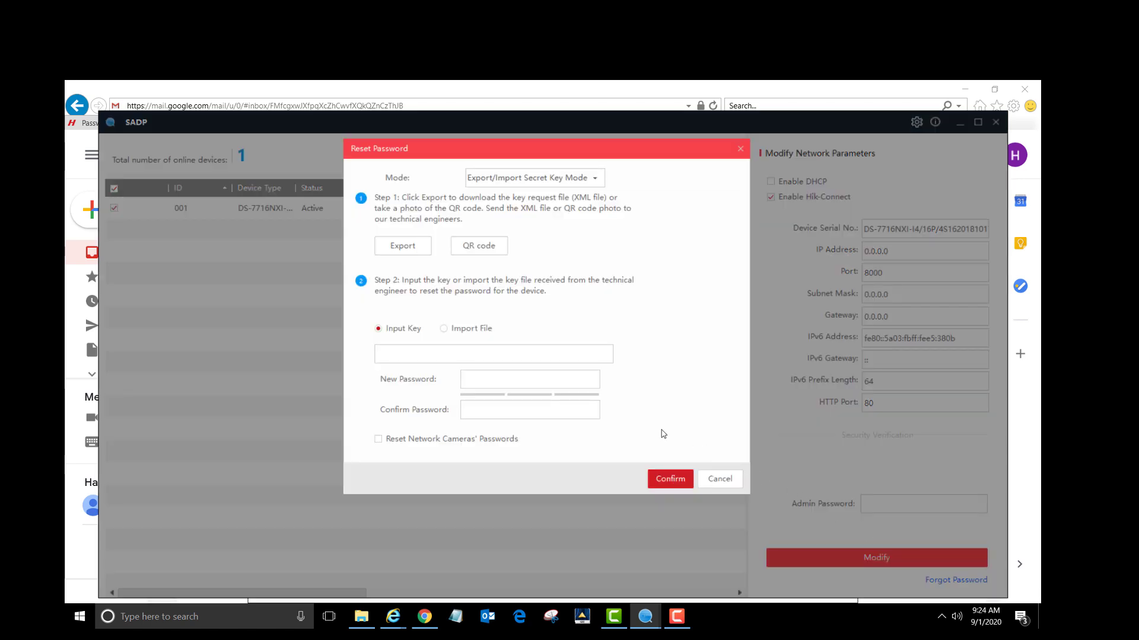
left_click(445, 331)
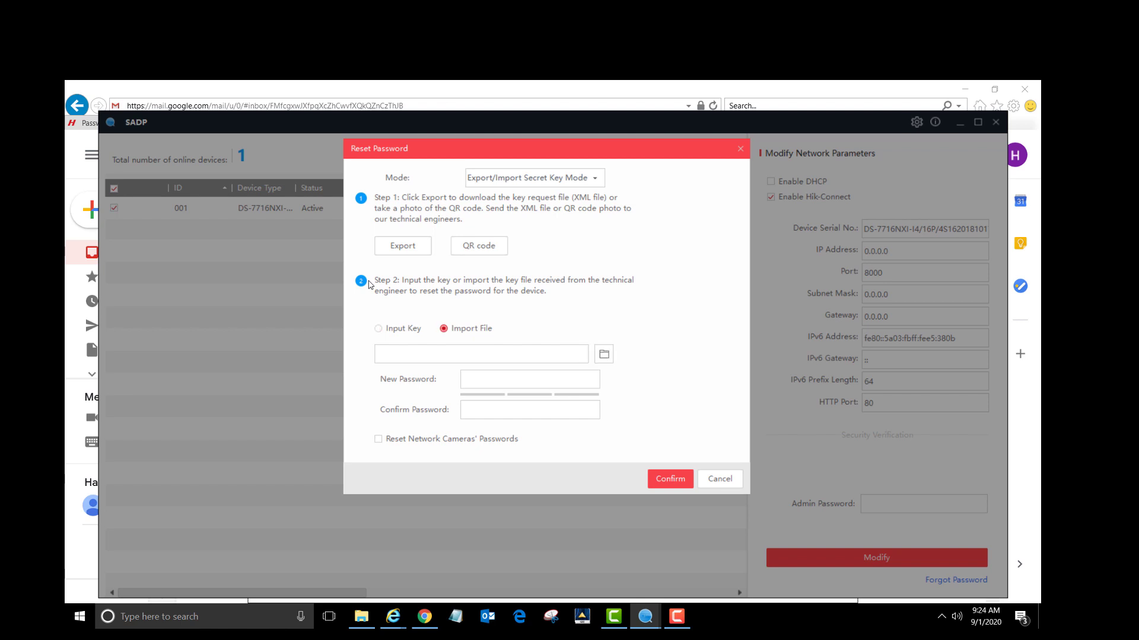
- Load Encrypt_C60405155_o2.xml from the Downloads folder as the reset key file
left_click(604, 354)
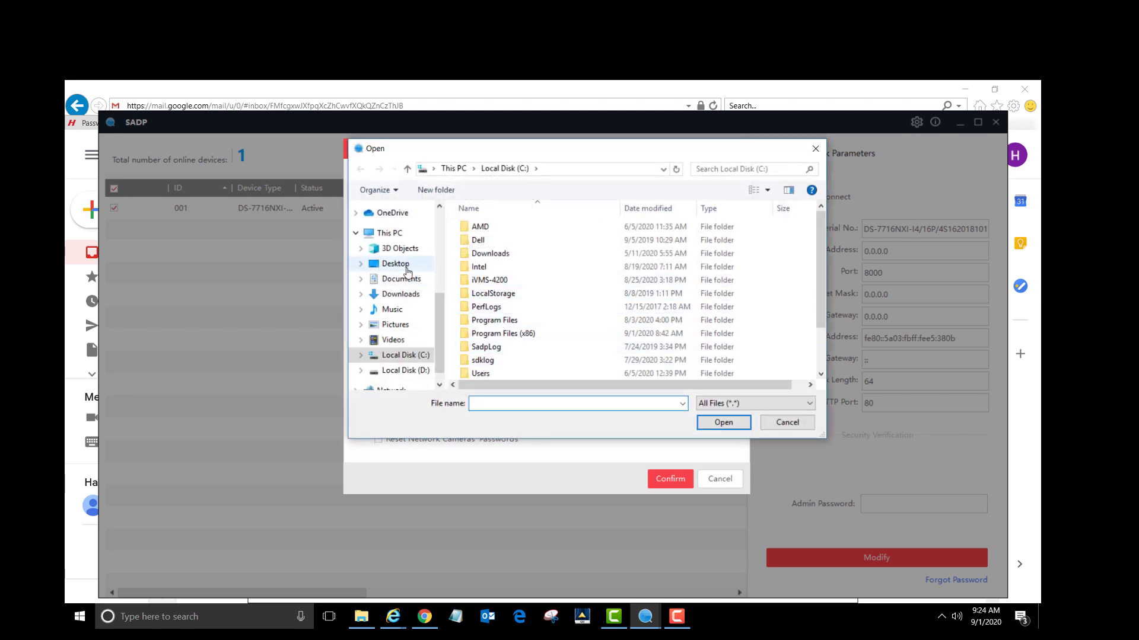
left_click(408, 295)
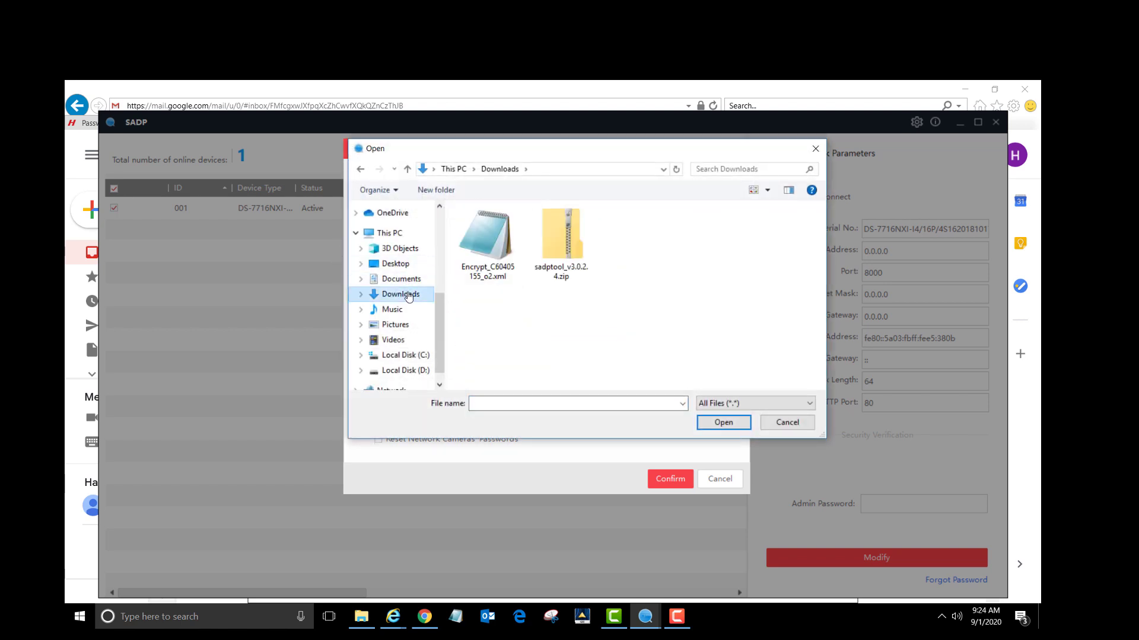
left_click(501, 256)
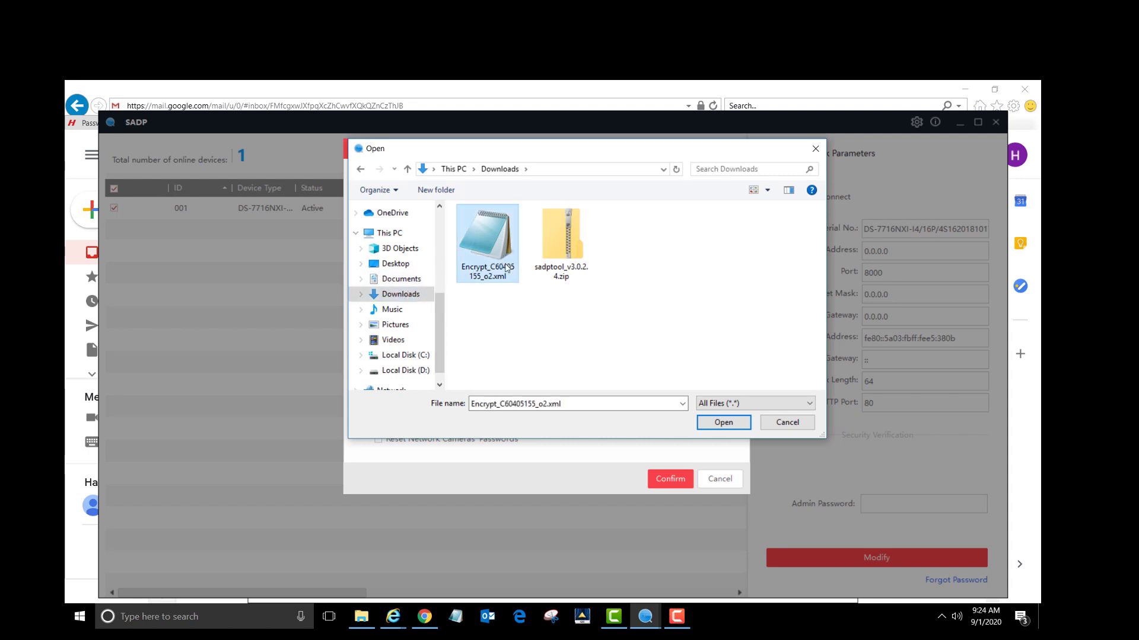
left_click(722, 424)
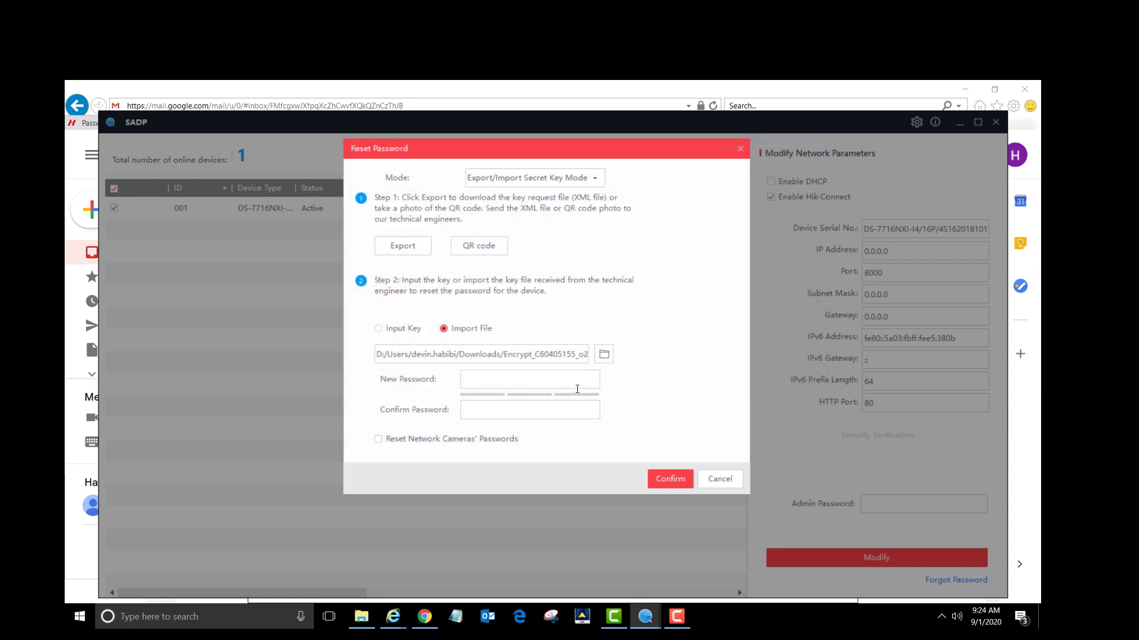
- Enter the new device password in both password fields and confirm the reset
left_click(575, 387)
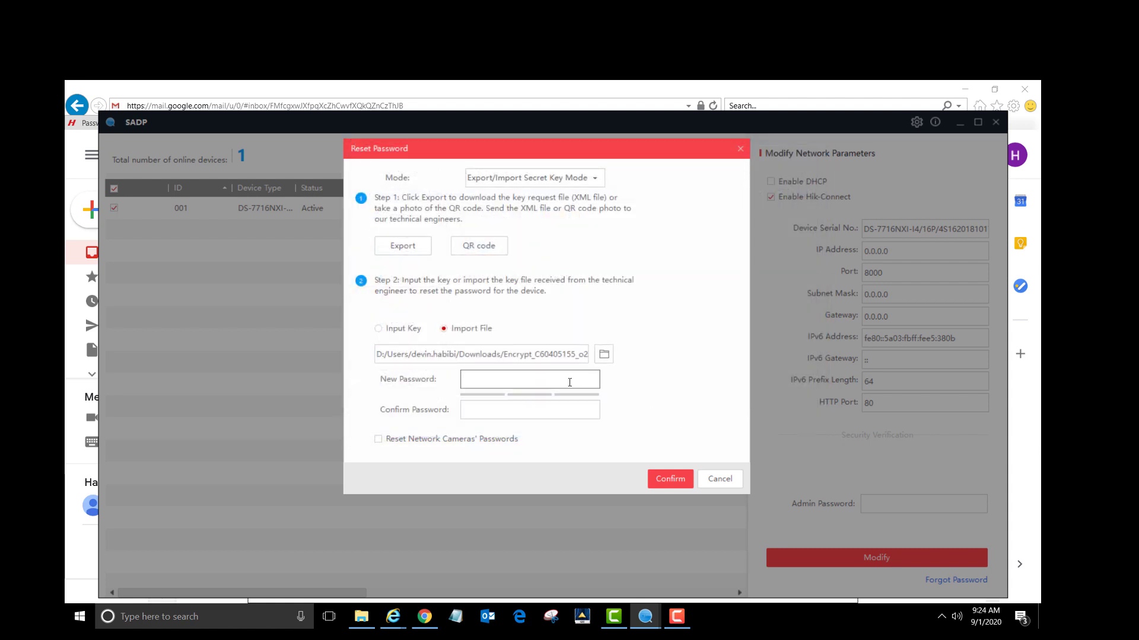
type("aa")
key("Tab")
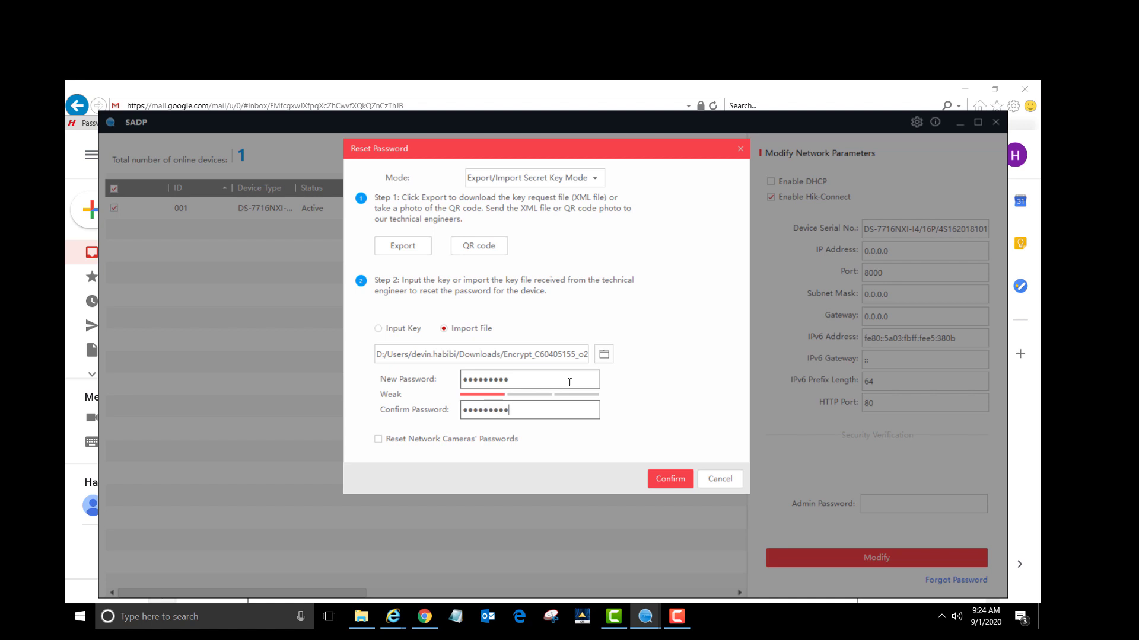
left_click(669, 479)
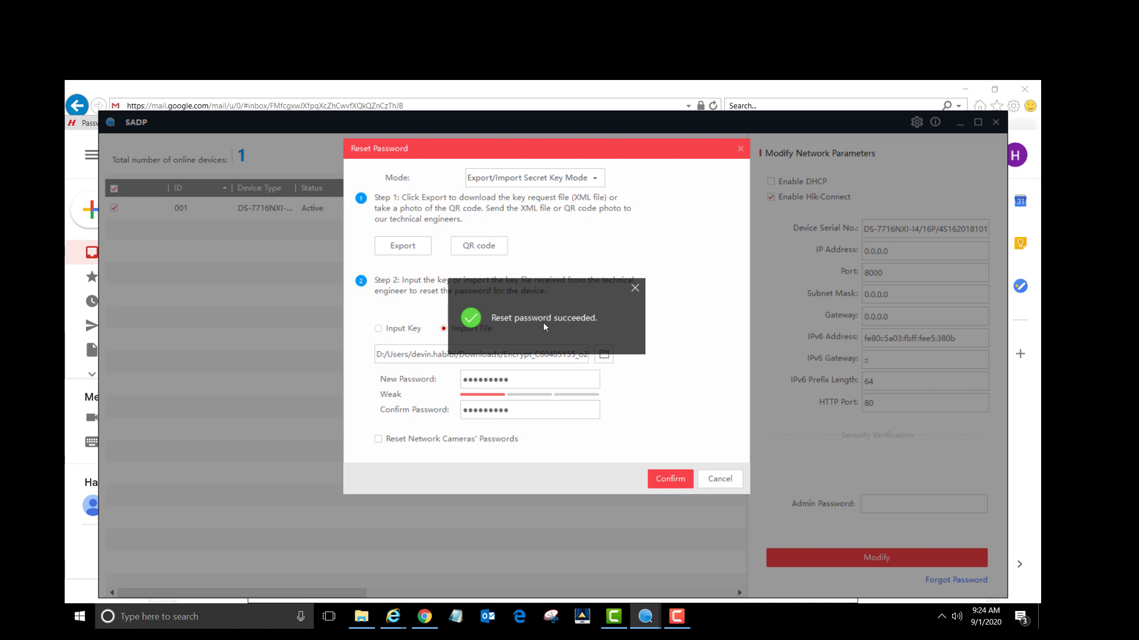